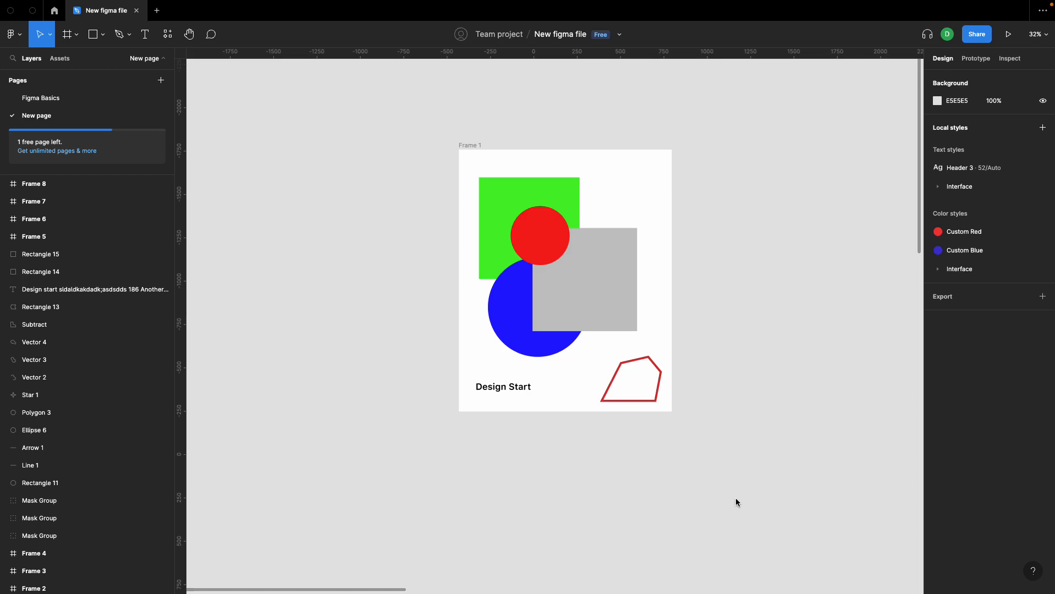
Step: Draw a new frame about 970 × 1415 on the empty canvas beside Frame 1 and select it
scroll(736, 499, right, 5)
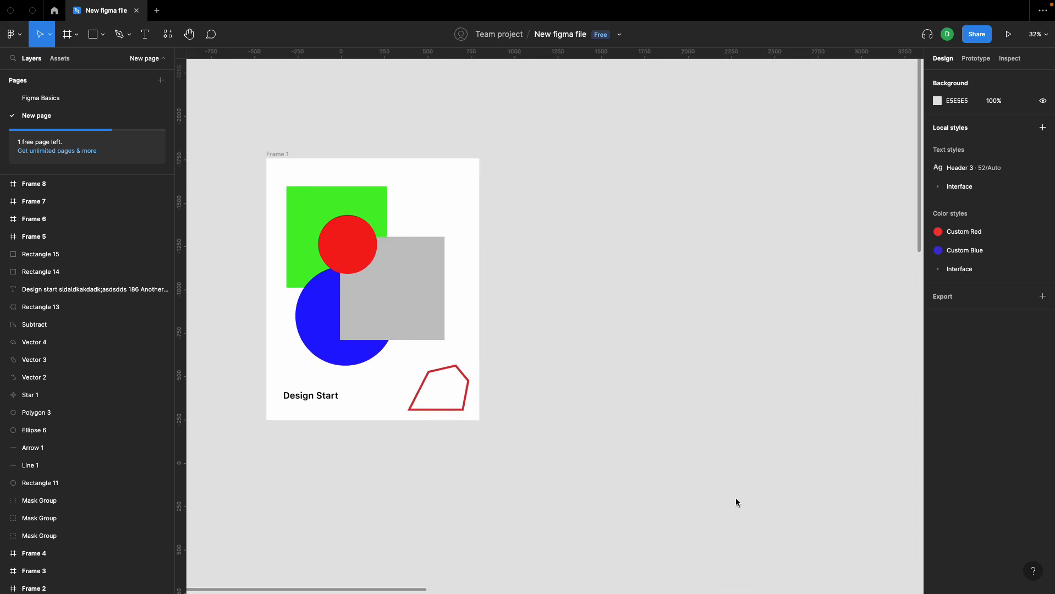
key(f)
drag(592, 184, 761, 427)
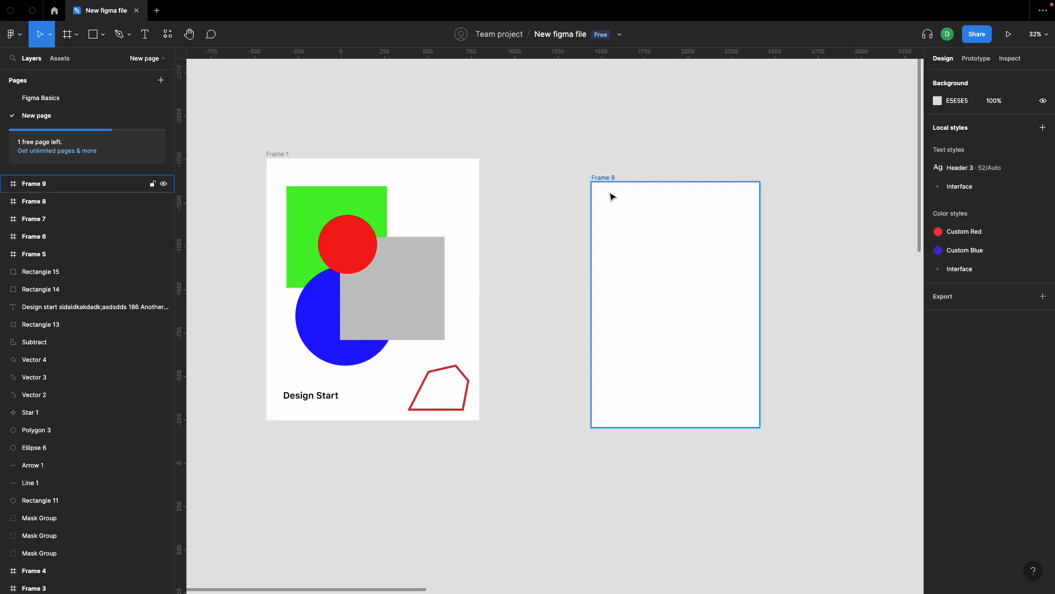
click(601, 178)
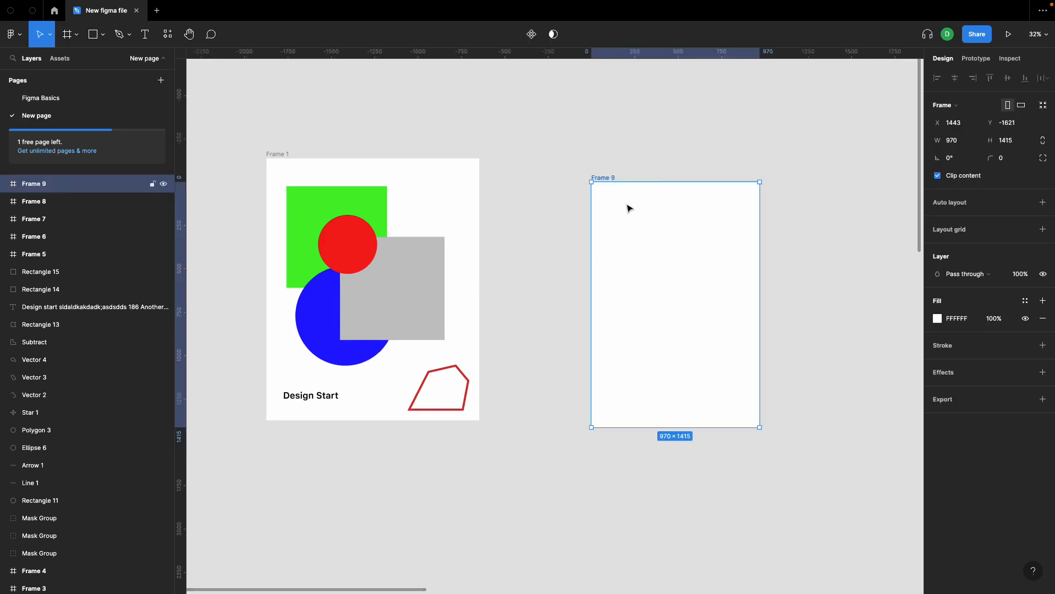
Step: Add a layout grid to the new frame, keeping the default grid settings
scroll(627, 207, right, 2)
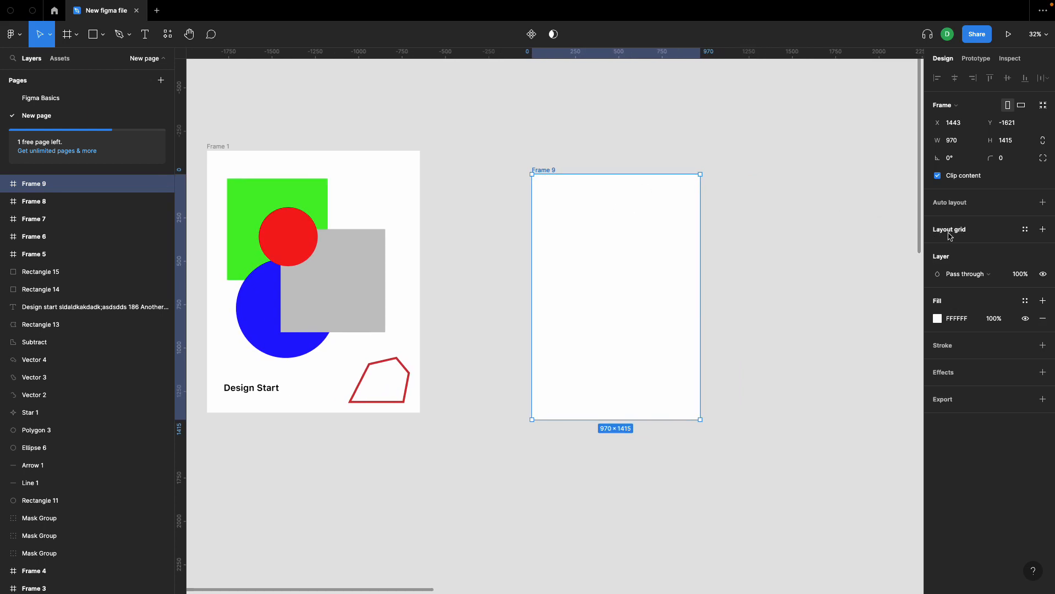
click(1043, 230)
click(760, 302)
scroll(692, 298, up, 3)
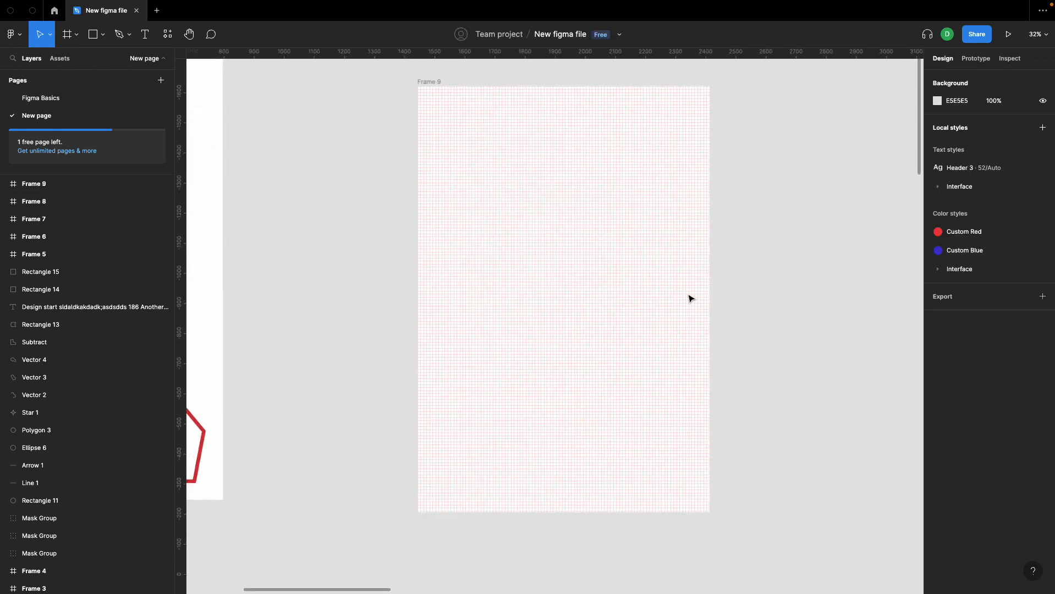
click(439, 104)
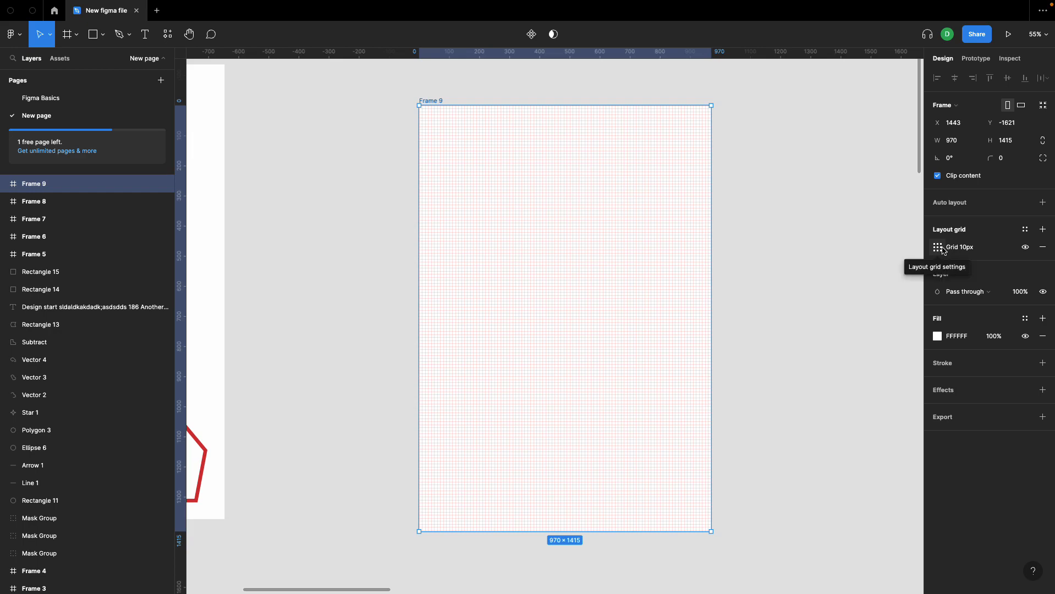
Step: Draw a rectangle about 100 × 90 along the grid lines near the new frame's upper-left corner
click(511, 102)
scroll(419, 108, up, 10)
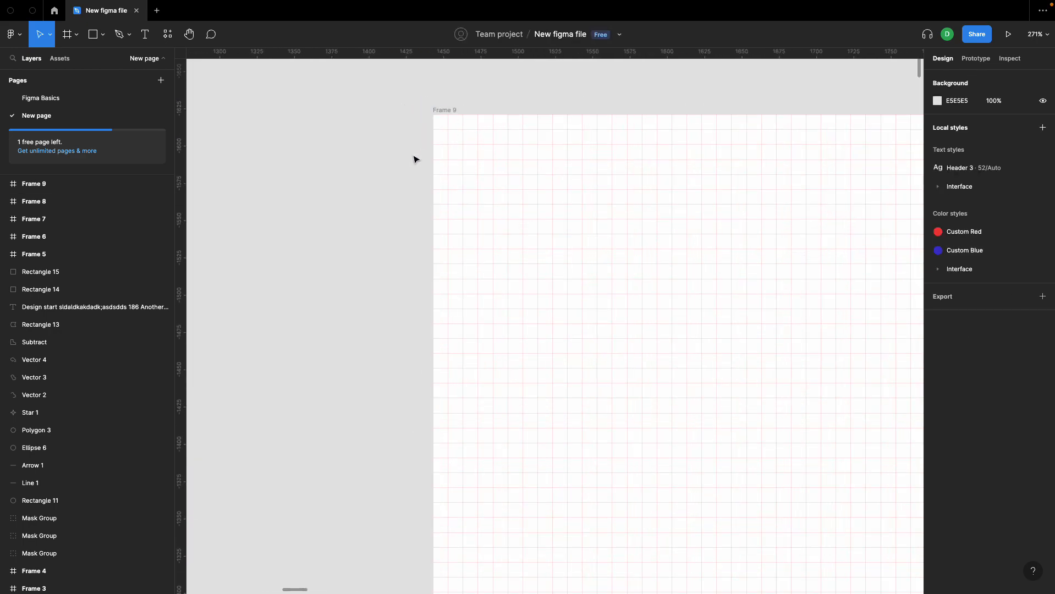
scroll(416, 173, down, 4)
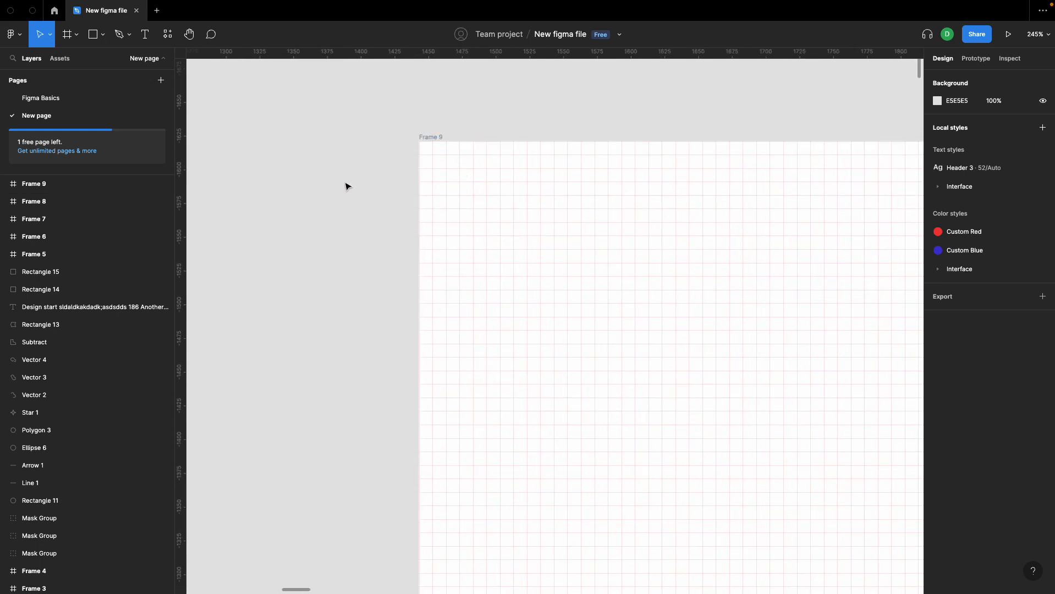
scroll(346, 184, down, 2)
scroll(476, 244, up, 2)
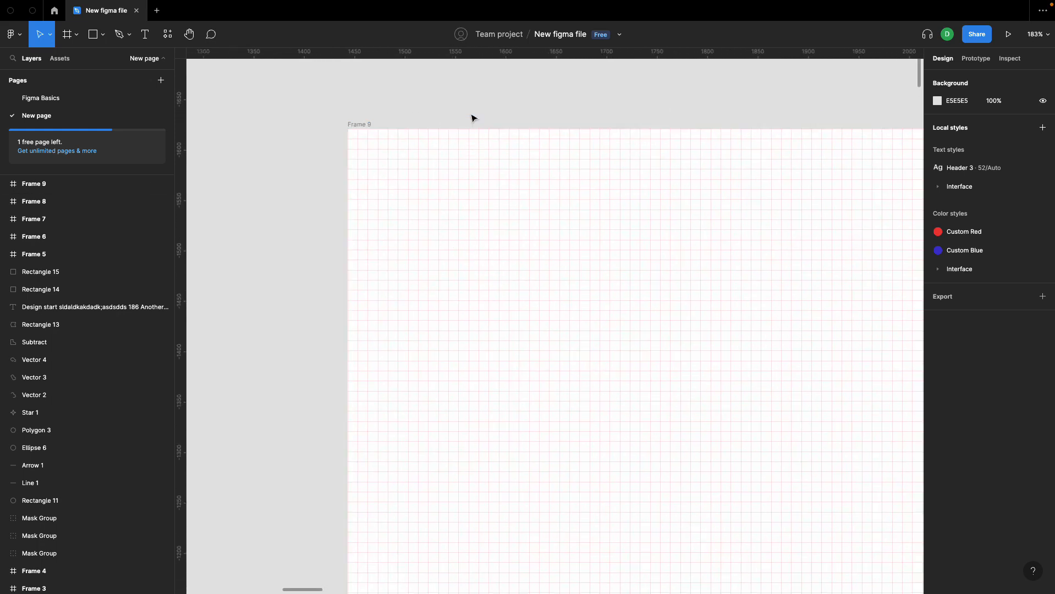
click(102, 34)
click(147, 65)
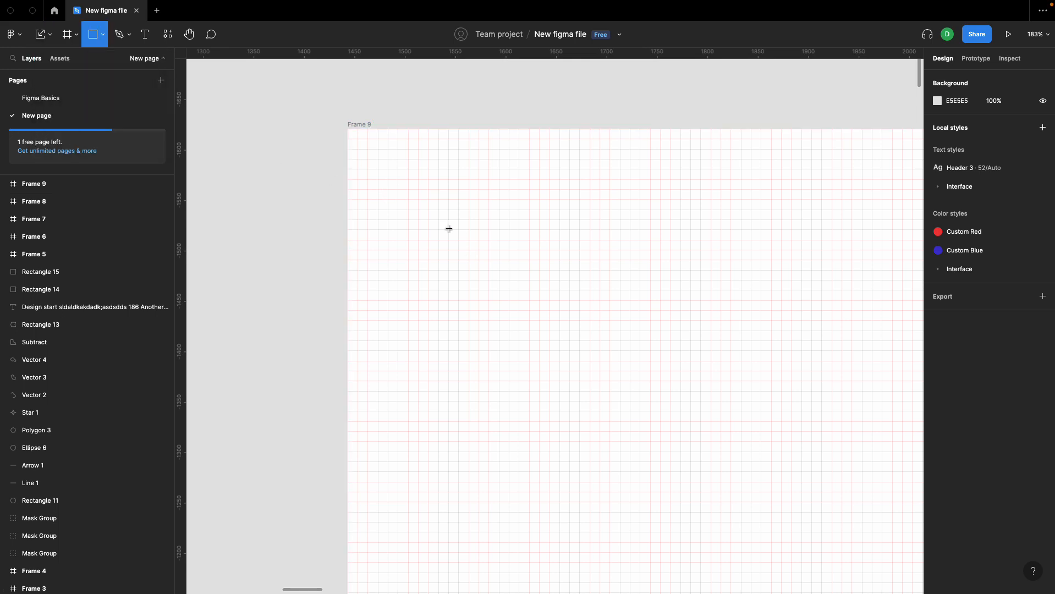
drag(439, 200, 538, 291)
click(544, 287)
Step: Resize the rectangle to 90 wide by moving its right edge one grid cell inward
scroll(530, 255, up, 5)
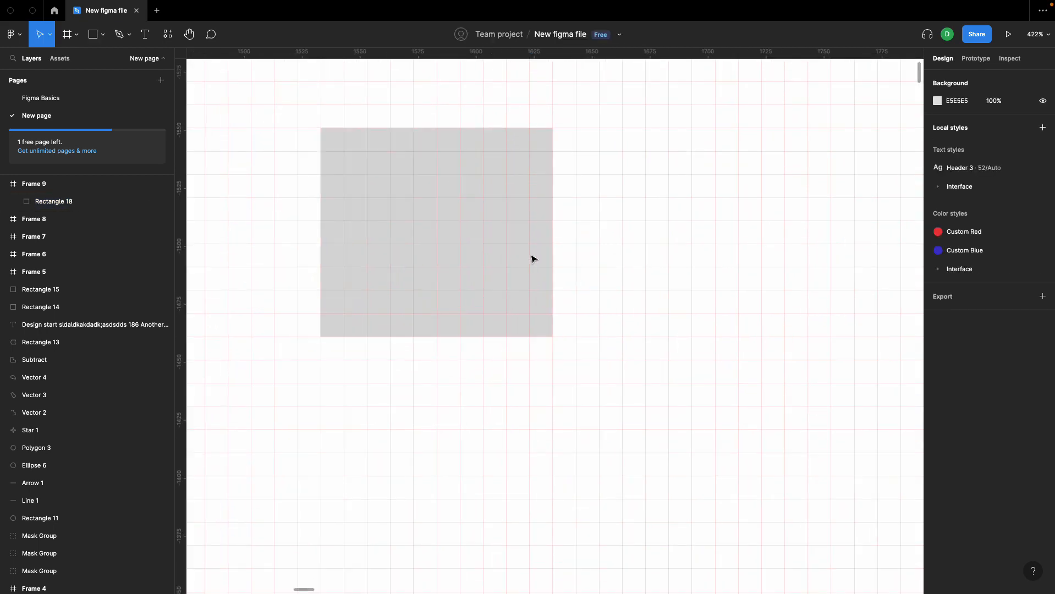
click(344, 152)
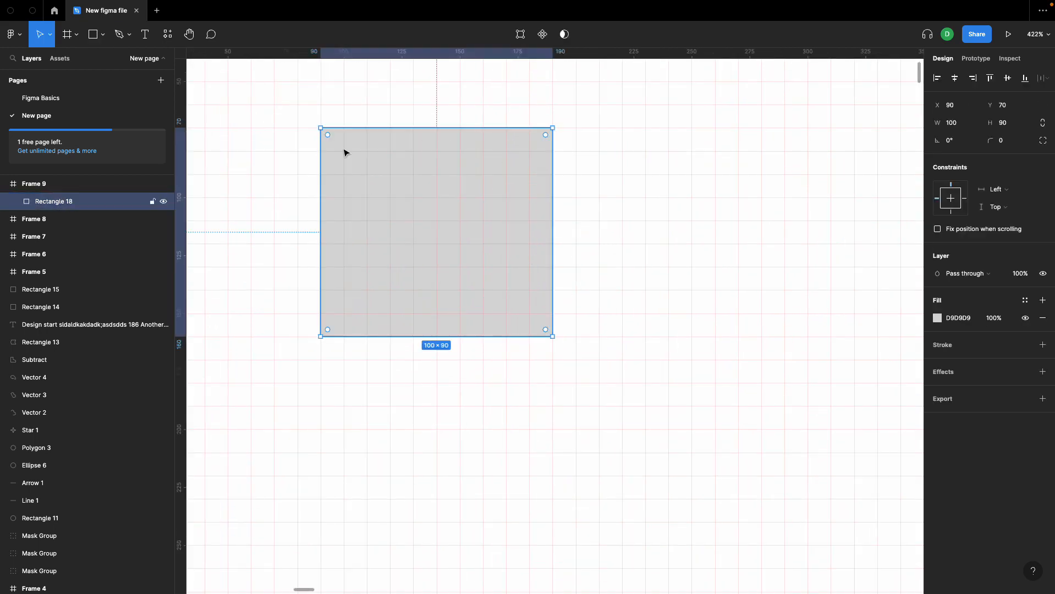
drag(552, 190, 529, 186)
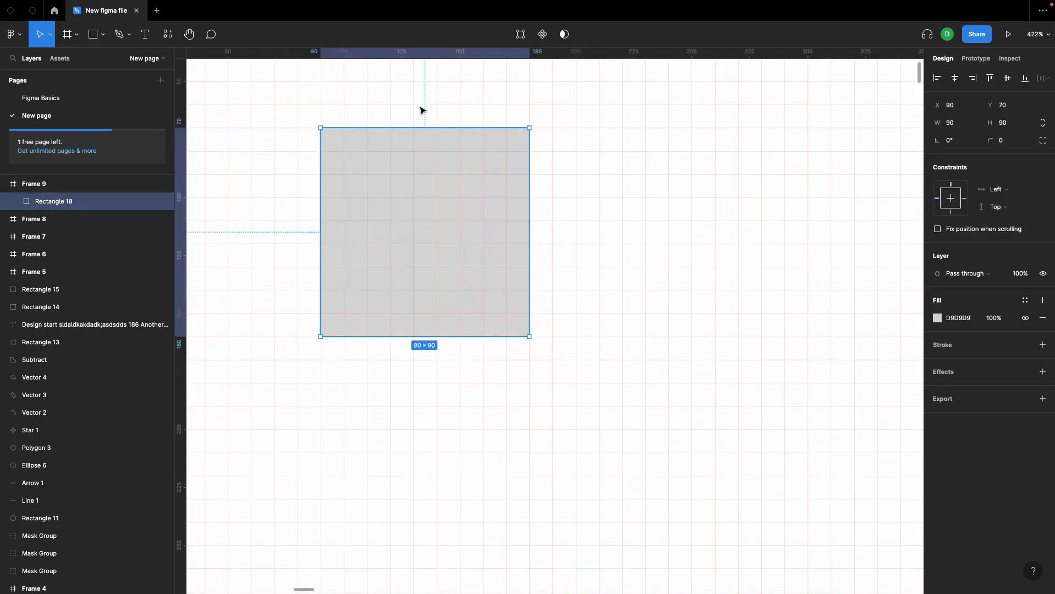
click(556, 173)
Step: Set the cell size of the new frame's layout grid to 4 px
scroll(365, 269, down, 6)
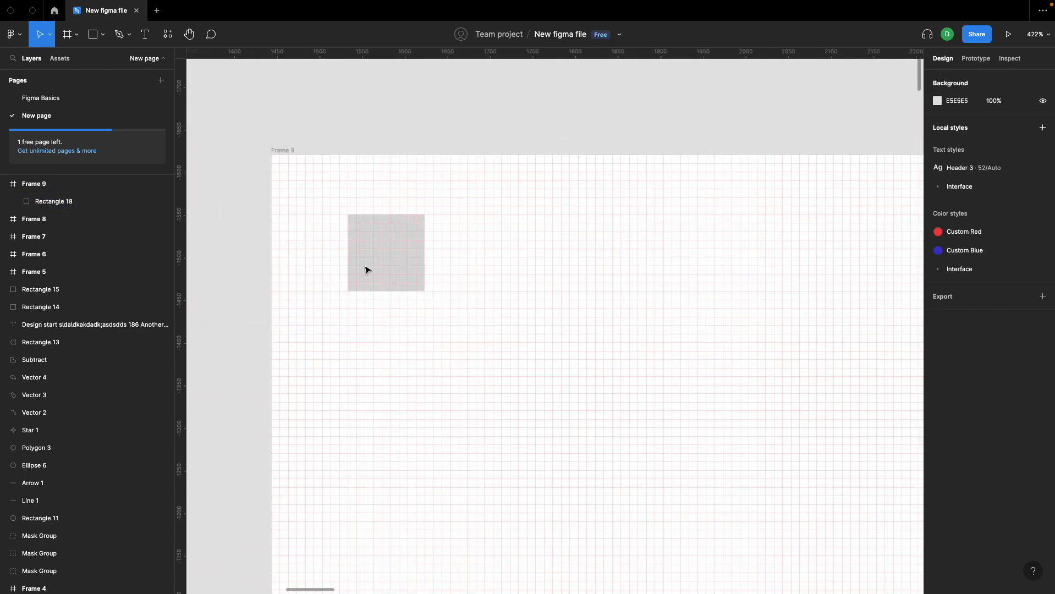
scroll(364, 268, down, 4)
click(368, 268)
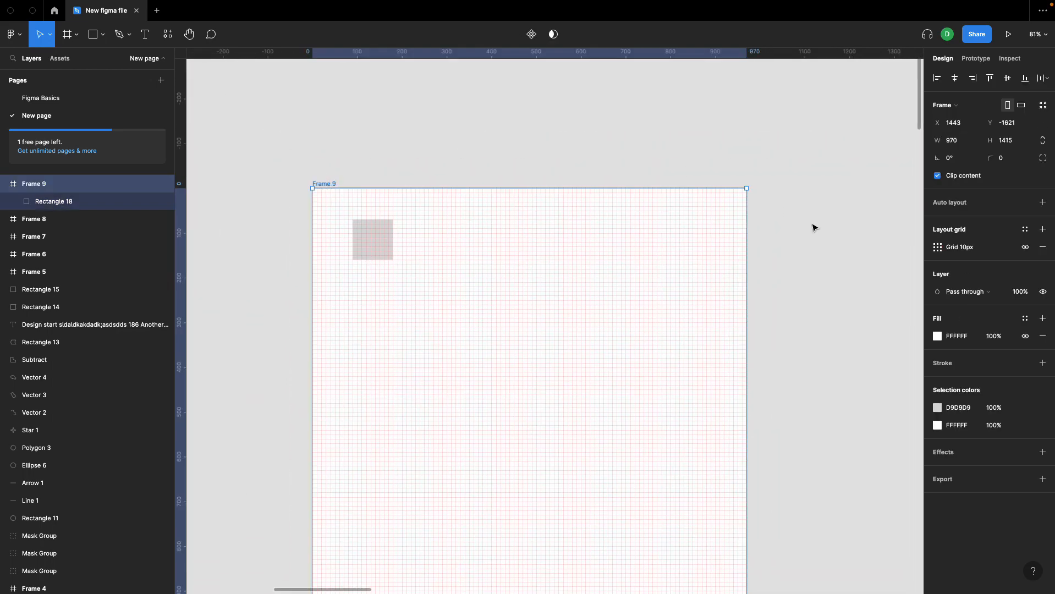
click(937, 248)
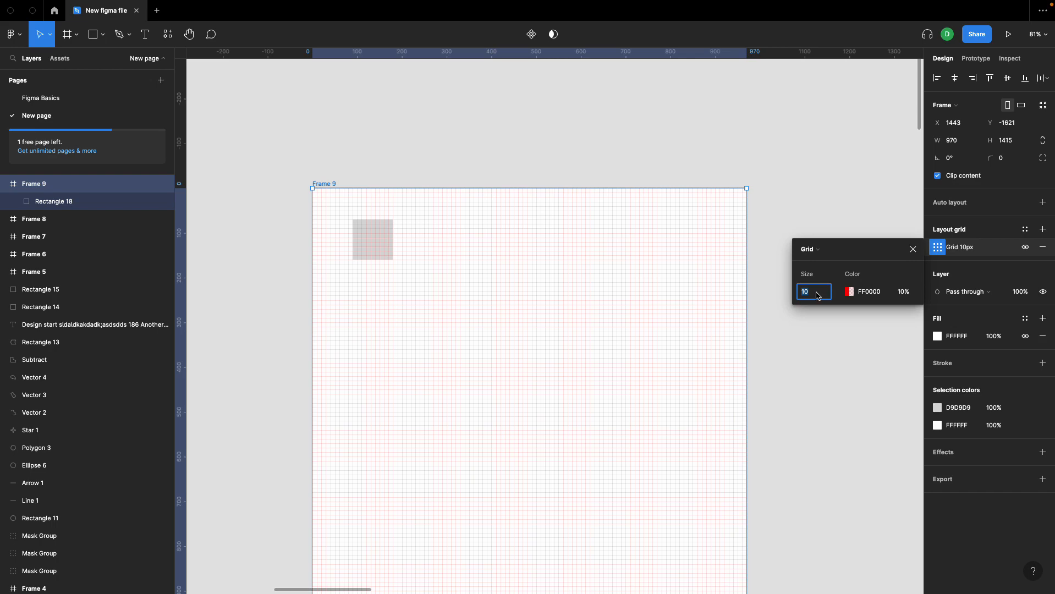
key(shift+Up)
key(shift+Up)
key(shift+Down)
key(shift+Down)
key(Down)
key(Down)
key(Down)
key(Down)
key(Down)
key(Down)
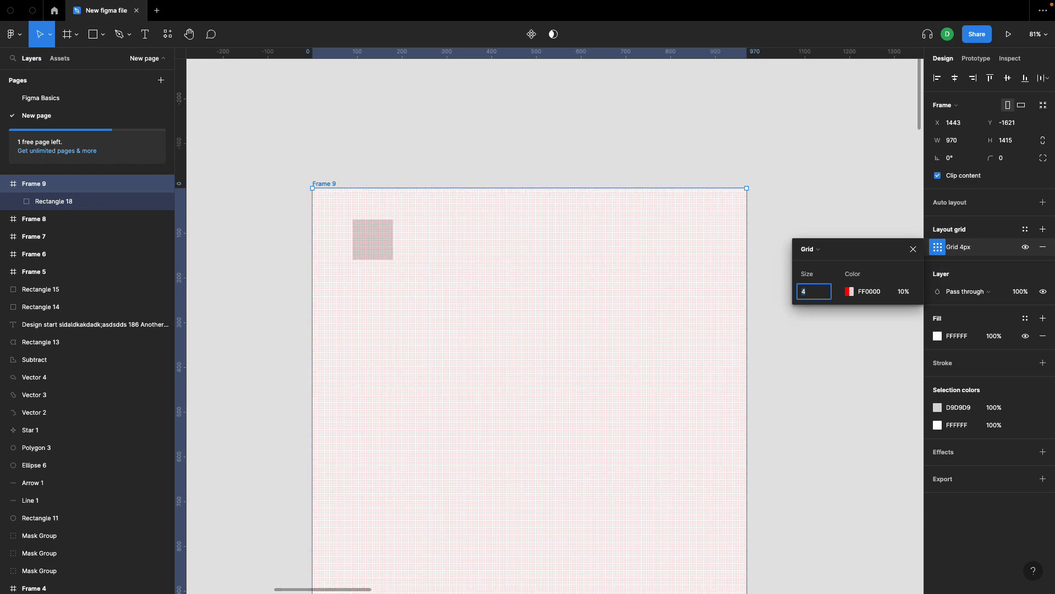
Step: Change the layout grid's color to 3300FF, trying 30% opacity before restoring it to 10%
click(850, 292)
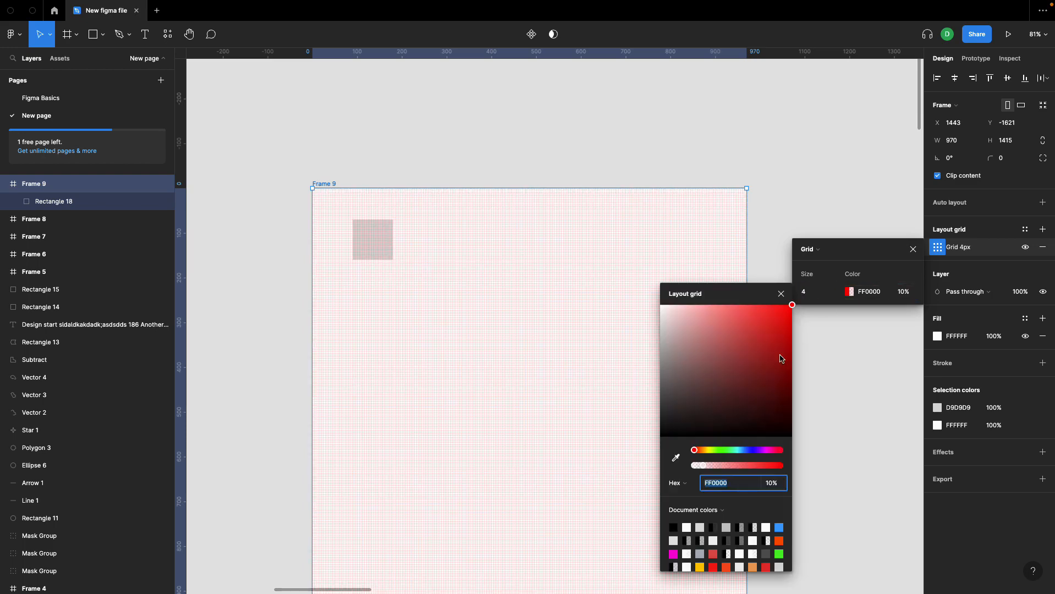
drag(765, 453, 754, 451)
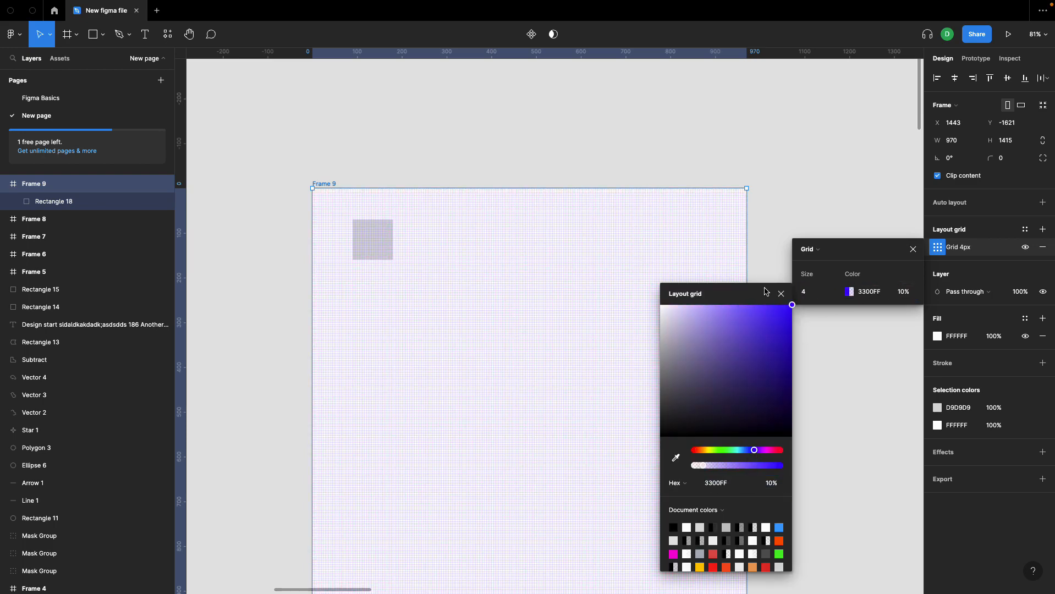
click(903, 290)
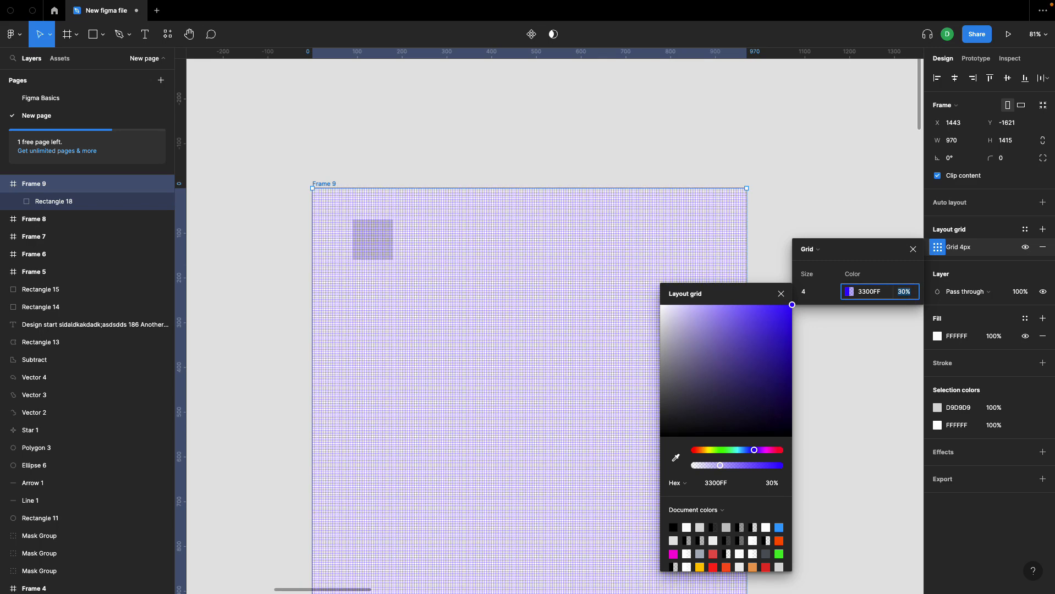
click(881, 259)
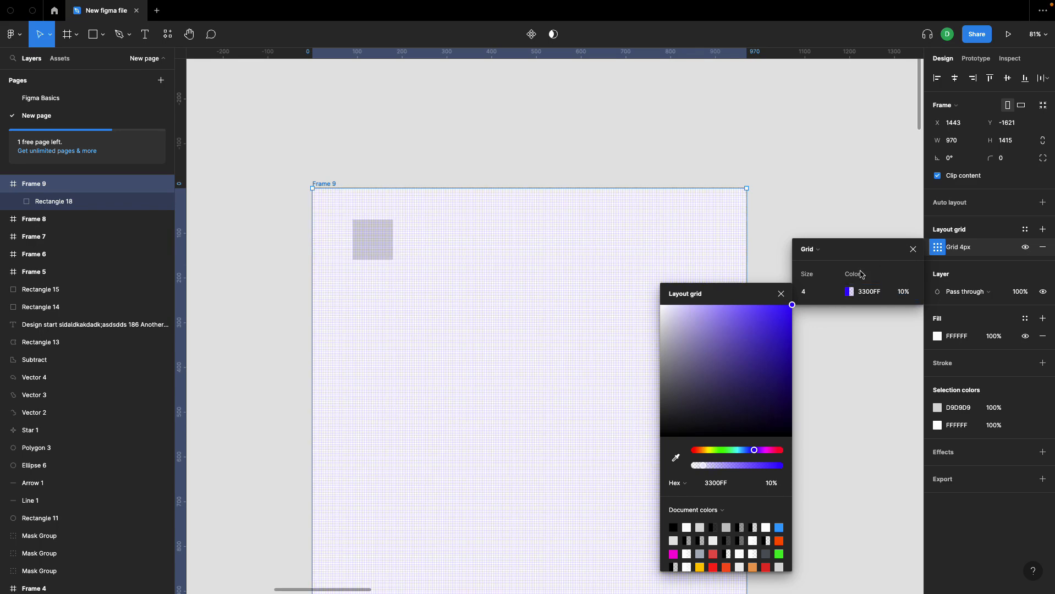
click(783, 299)
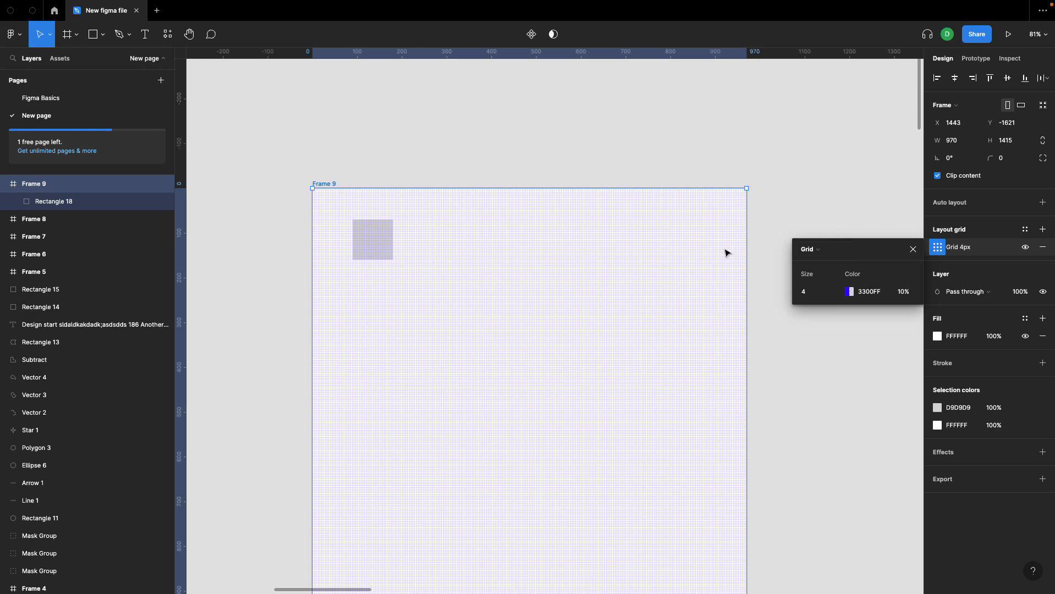
click(769, 209)
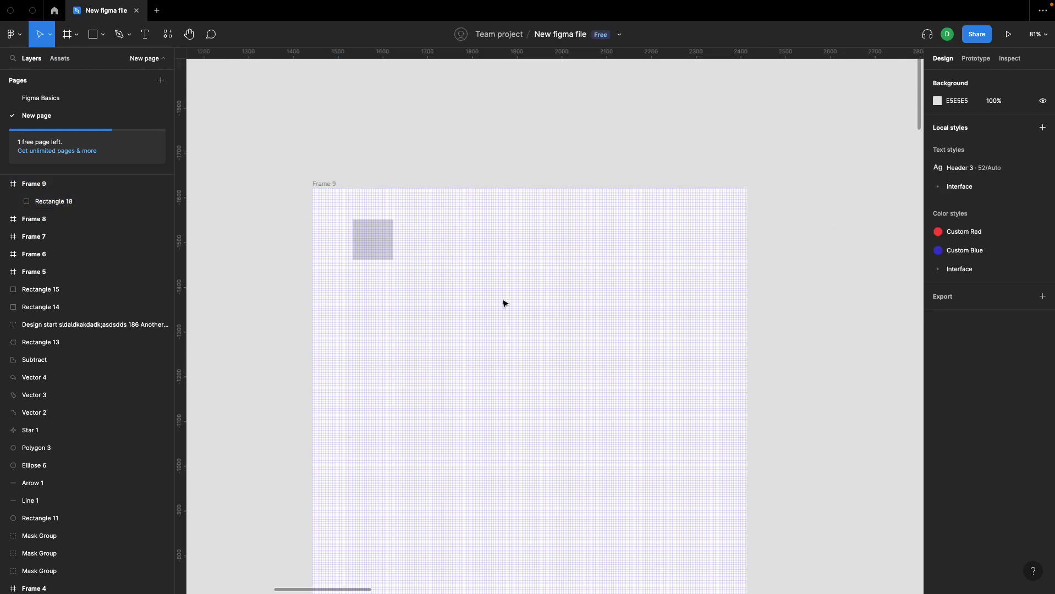
Step: Hide the layout grids on the canvas and show them again
mouse_move(155, 6)
click(119, 8)
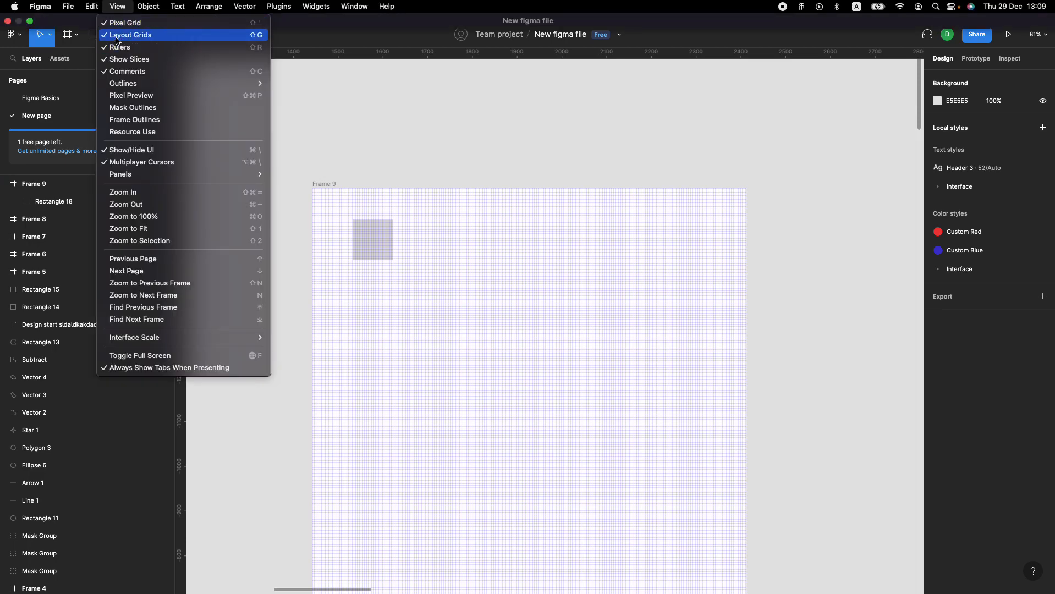
click(116, 37)
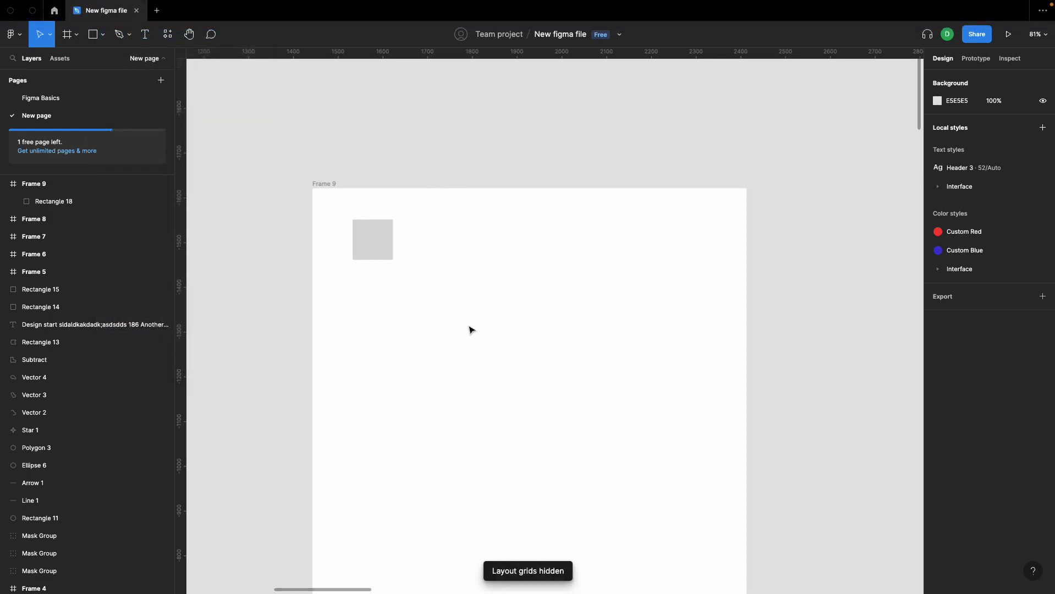
mouse_move(262, 3)
click(118, 6)
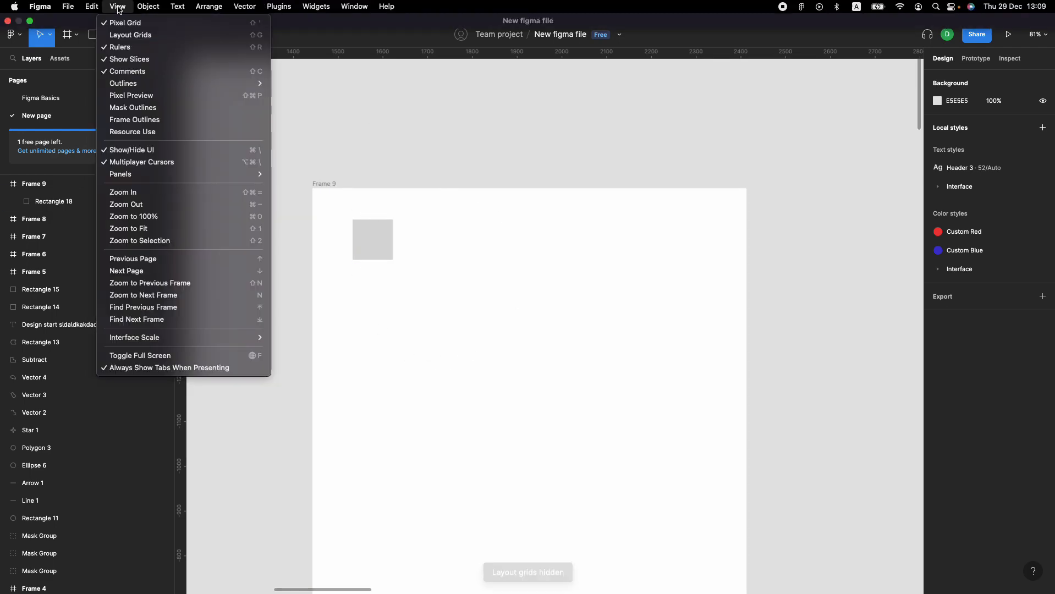
click(122, 35)
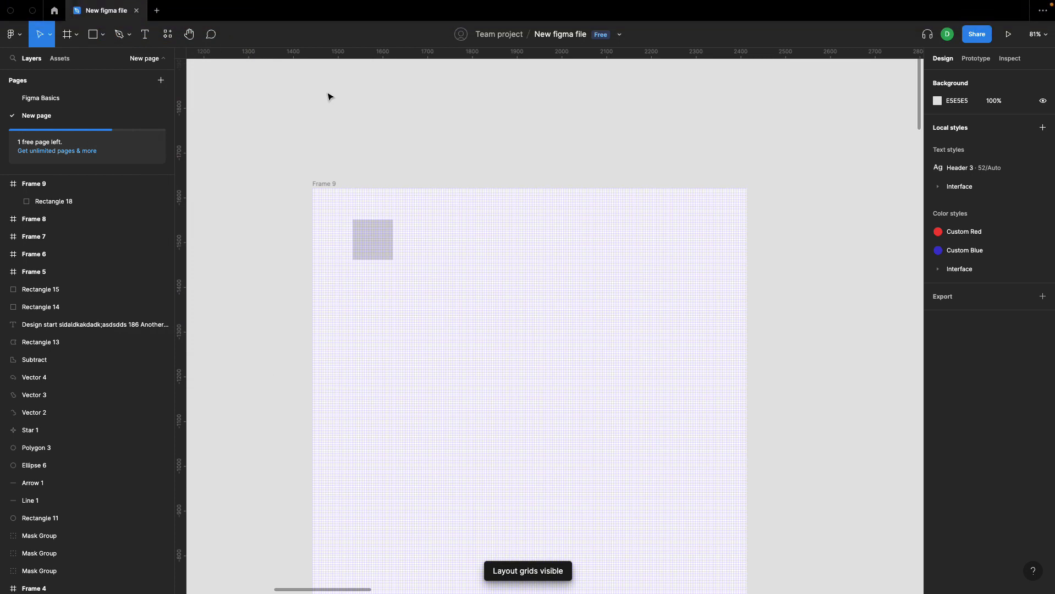
Step: Switch the new frame's layout grid to columns and delete the gray rectangle inside the frame
click(332, 183)
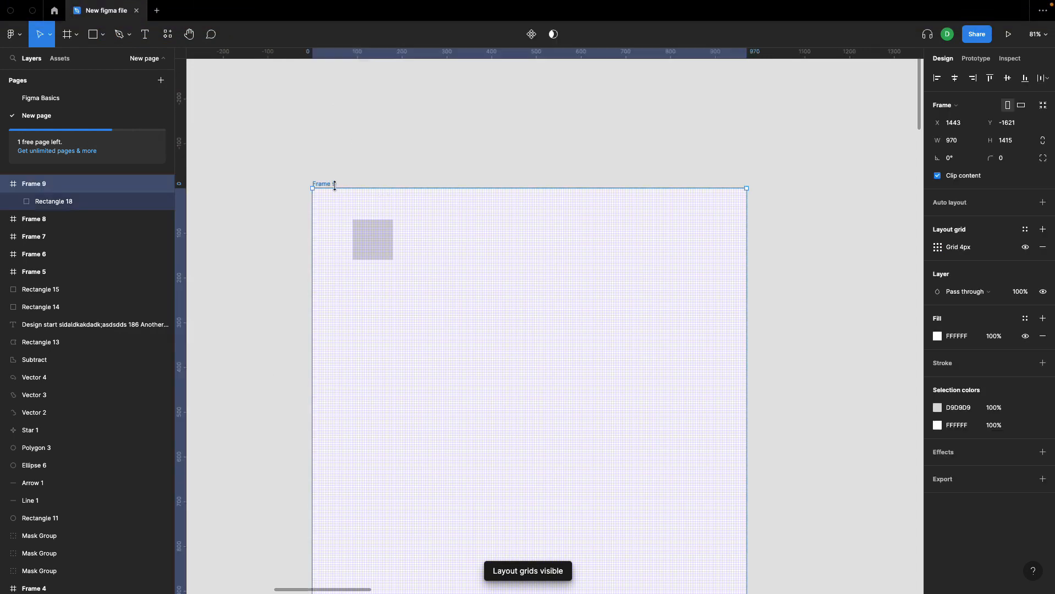
click(938, 247)
click(826, 249)
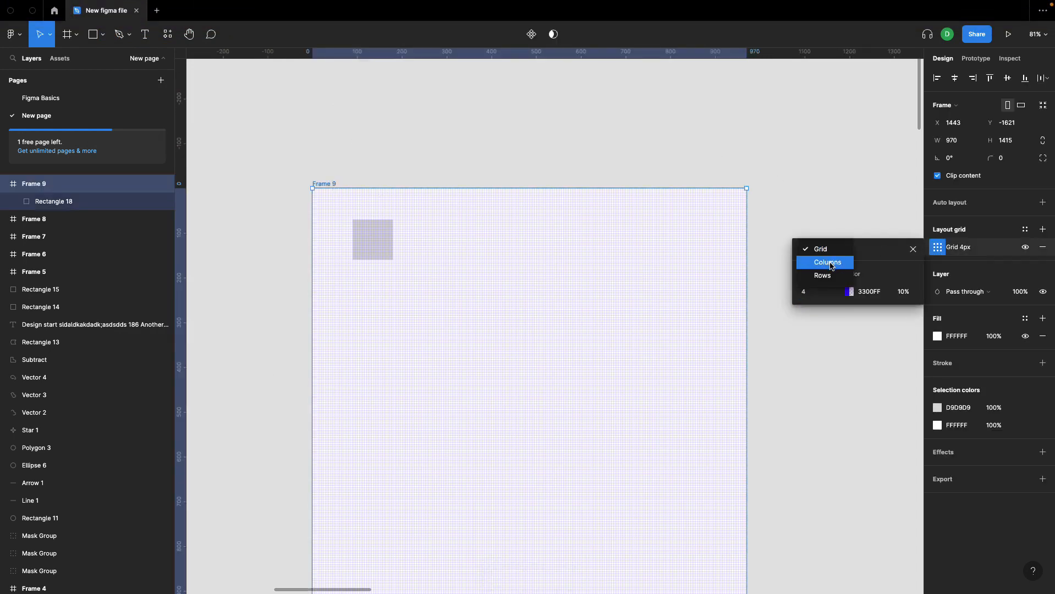
click(831, 266)
click(381, 242)
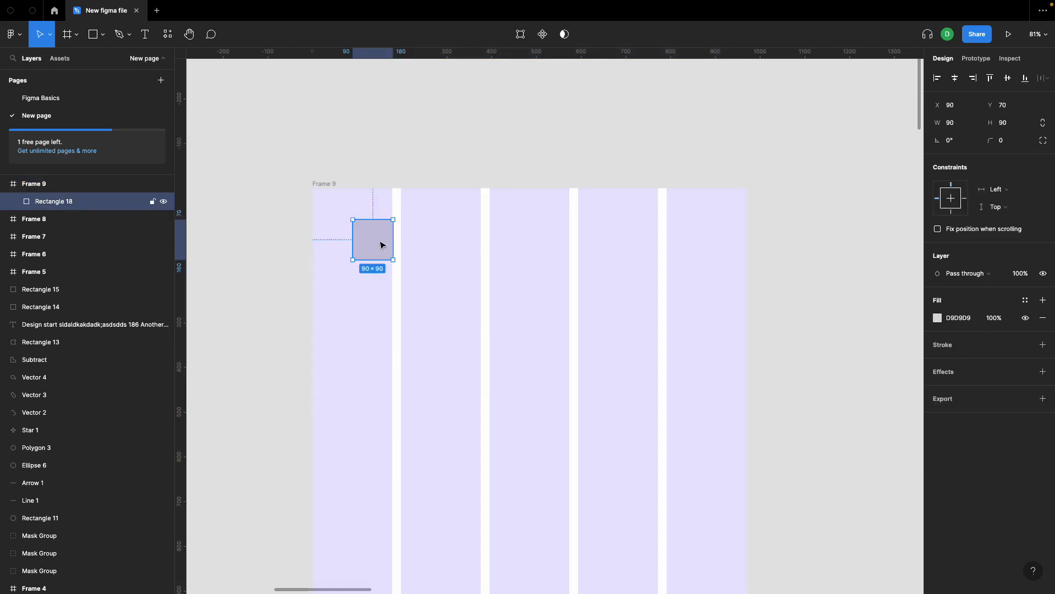
key(Delete)
Step: Set the column count of the new frame's layout grid to 12
click(334, 184)
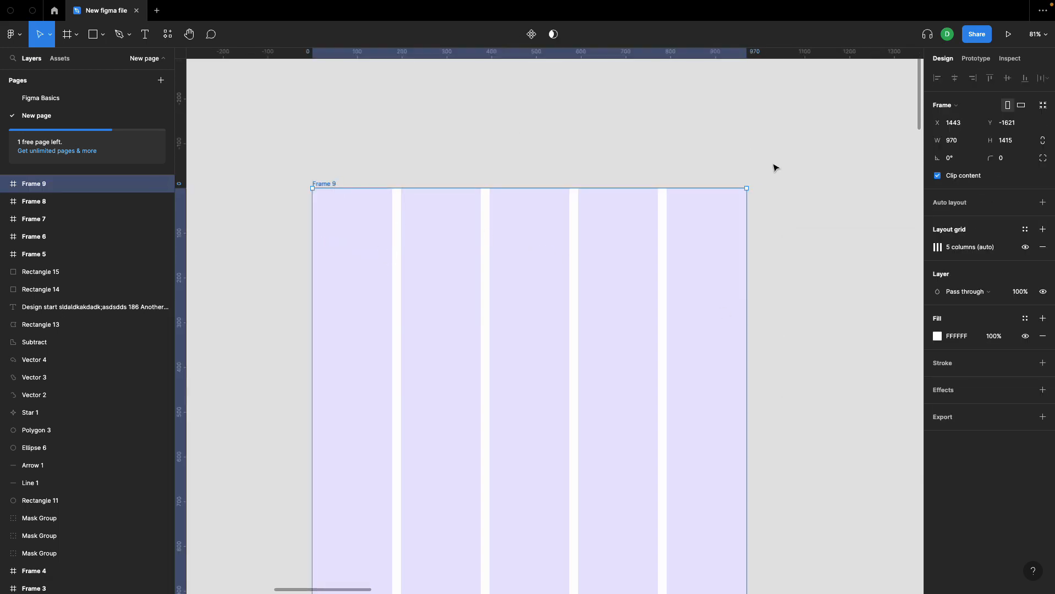
click(942, 248)
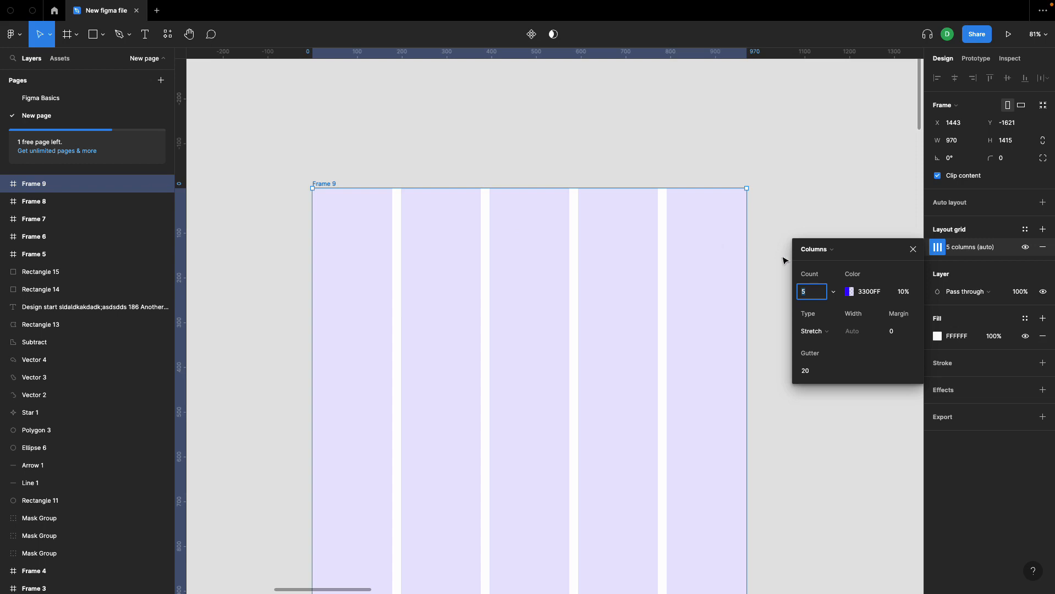
click(811, 285)
key(Up)
key(Up)
key(Up)
key(Up)
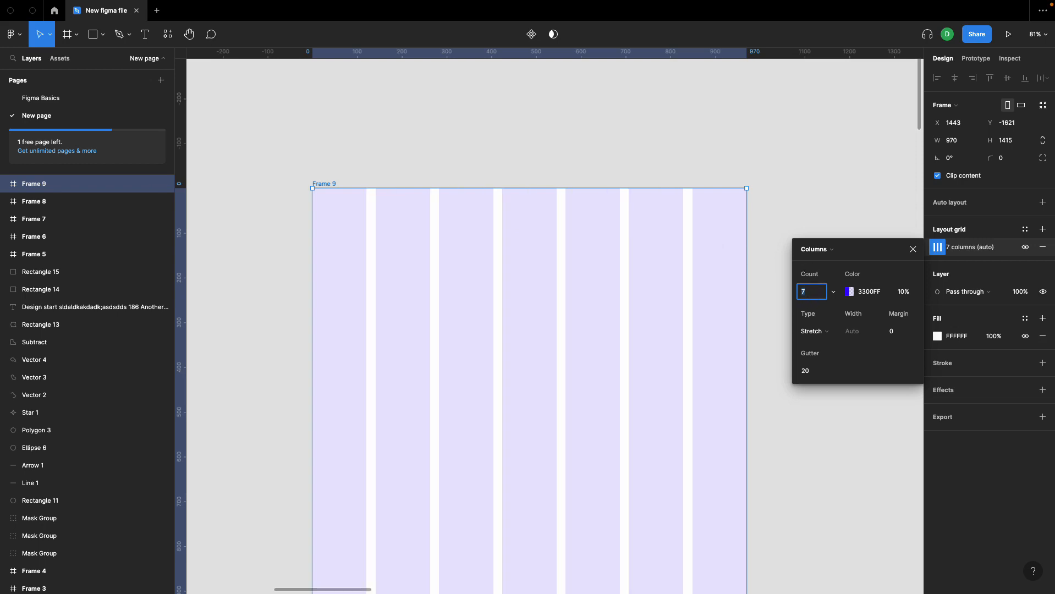
key(Up)
key(Up)
key(Up)
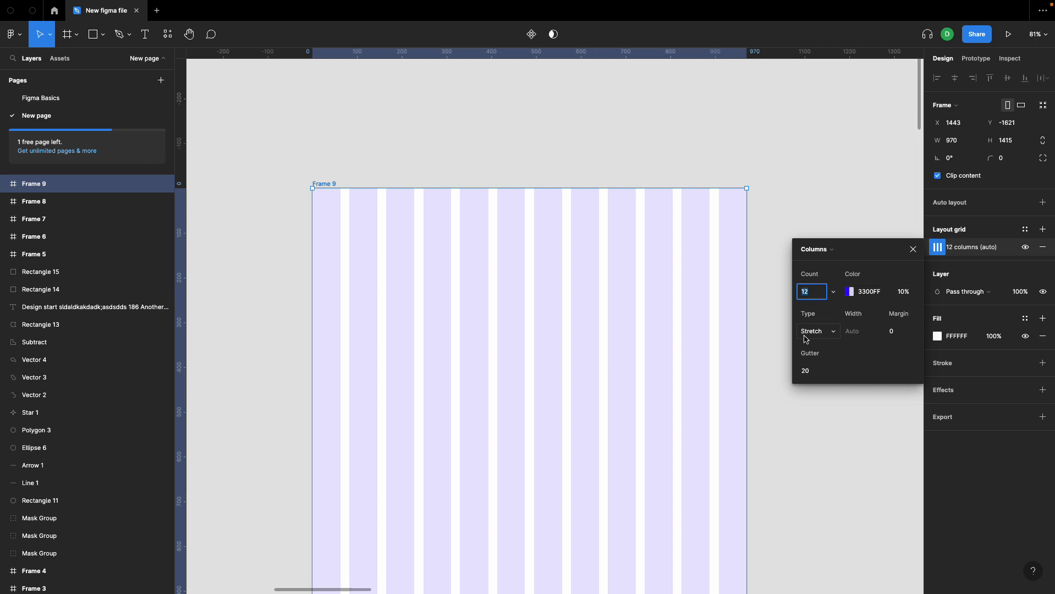
Step: Try wider and narrower gutters for the columns, down to 10, and restore the gutter to 20
click(817, 374)
key(Up)
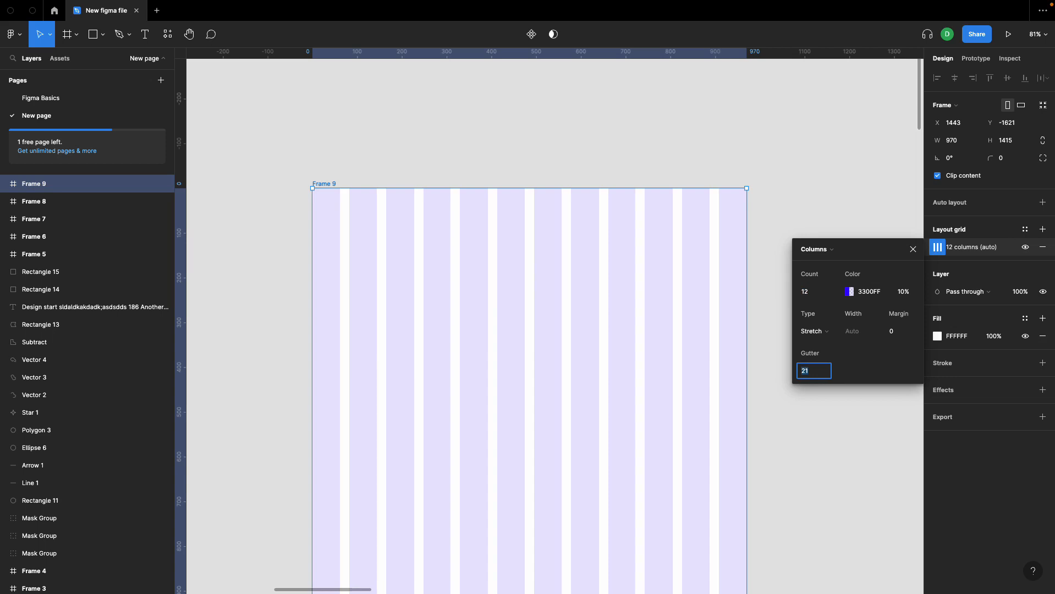
text(40)
key(Return)
key(shift+Down)
key(shift+Down)
key(shift+Down)
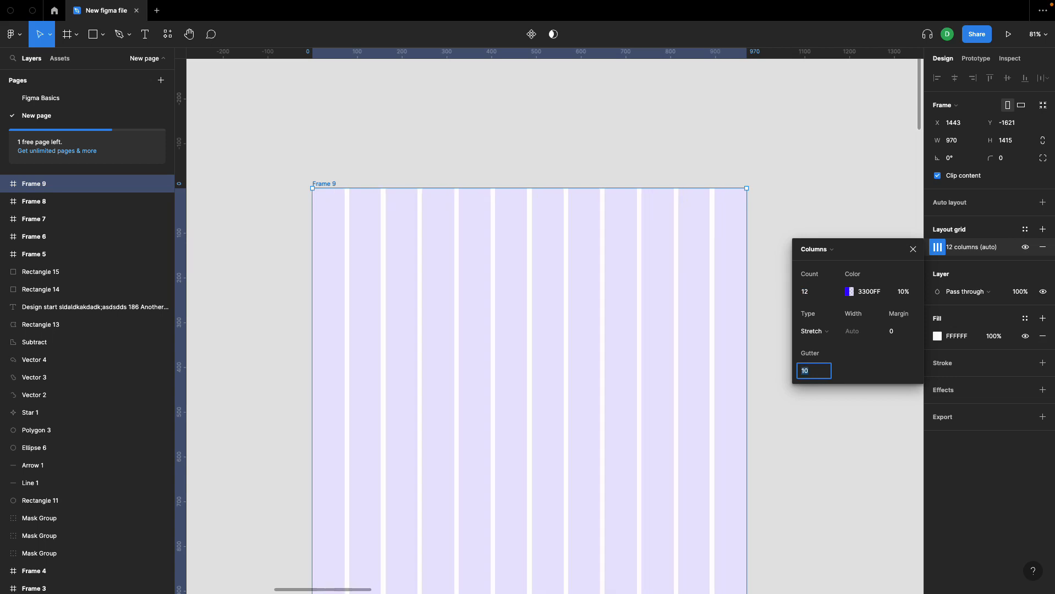
key(shift+Up)
key(shift+Up)
key(shift+Up)
key(shift+Down)
key(shift+Down)
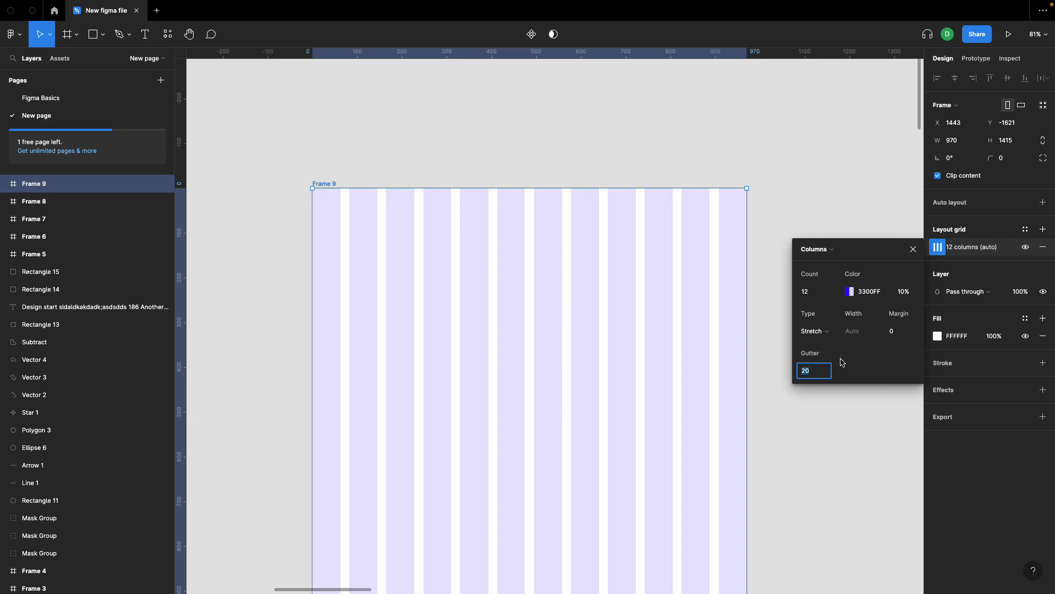
Step: Set the column grid's type to Center and its column width to 44
click(825, 332)
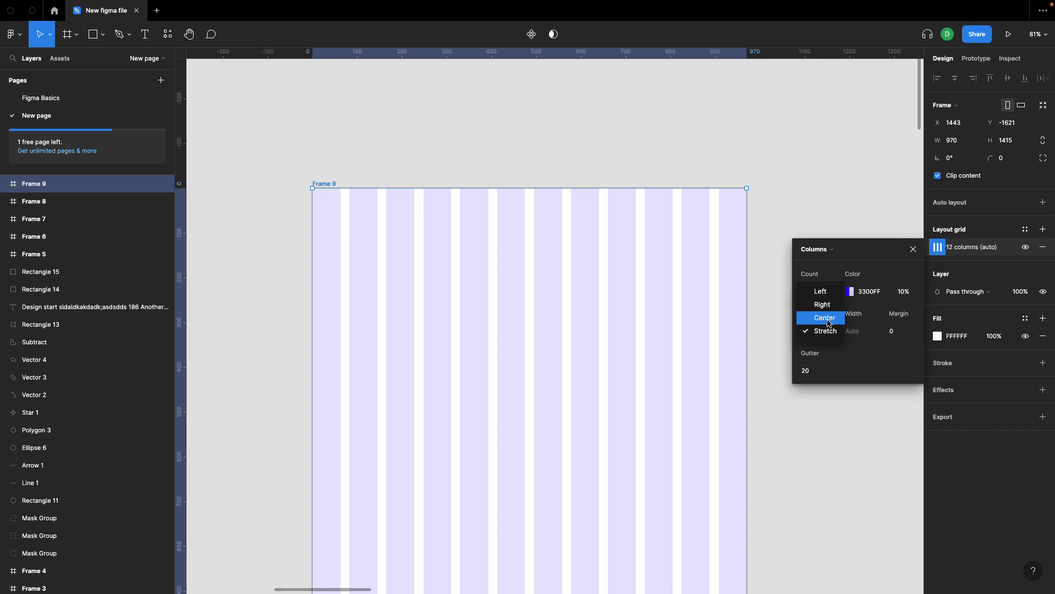
click(825, 317)
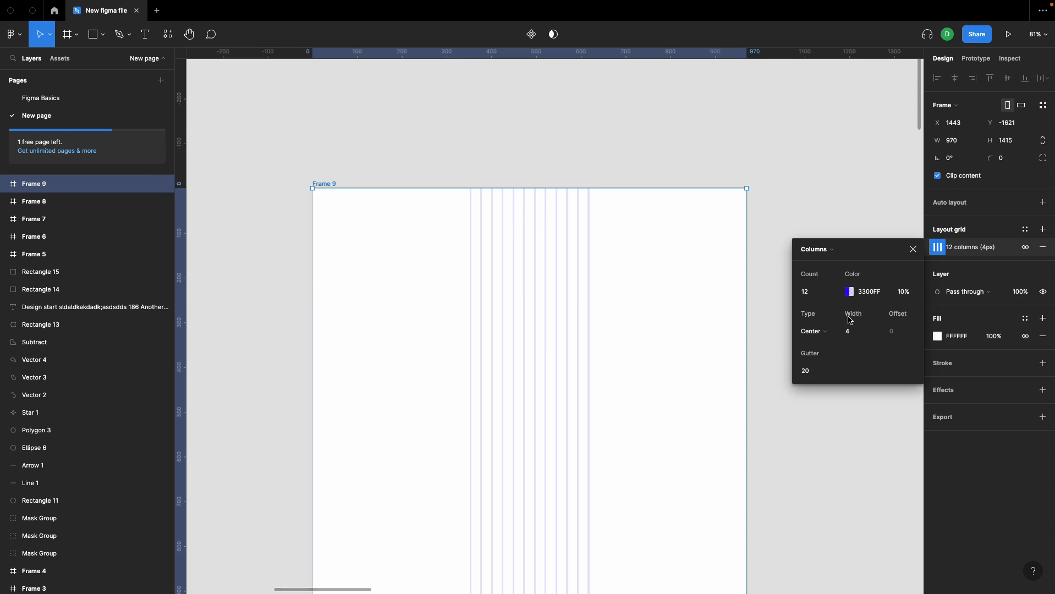
click(853, 332)
text(34)
key(Return)
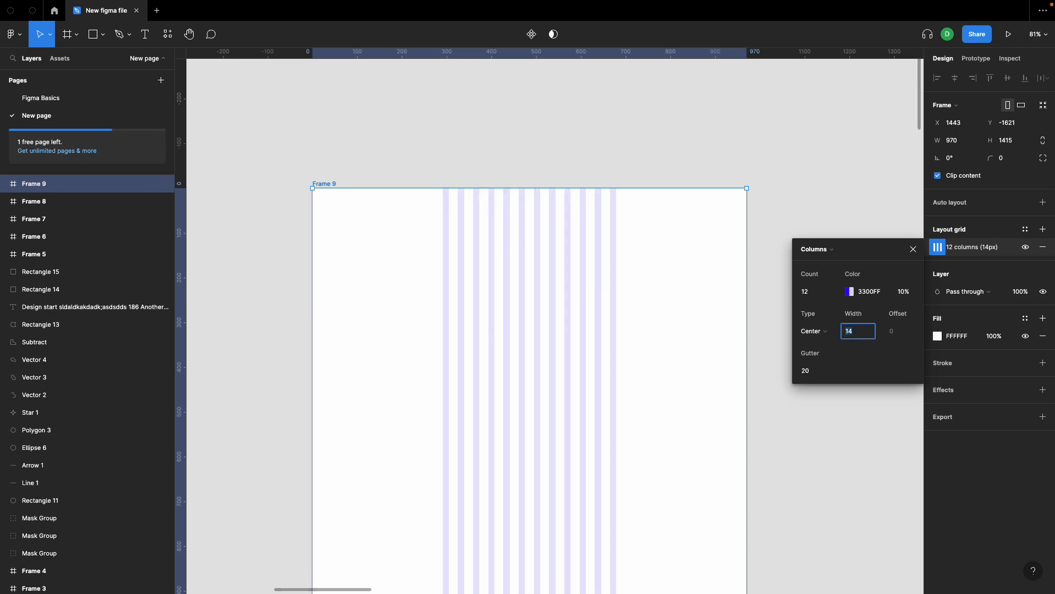
key(shift+Up)
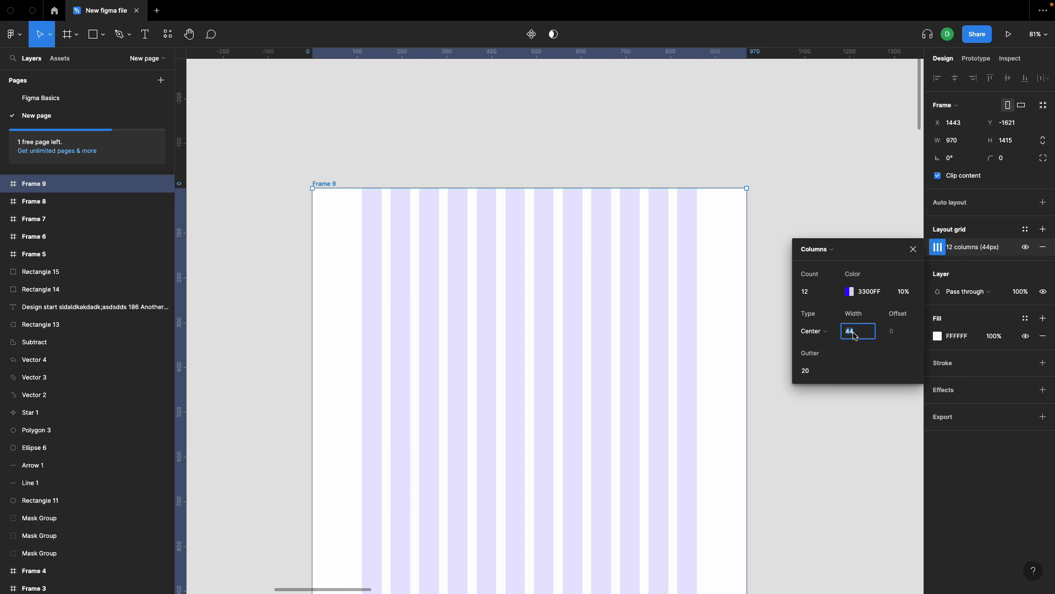
Step: Try other alignment types for the columns, including Left, and return the type to Center
click(827, 335)
click(830, 319)
click(820, 333)
click(821, 319)
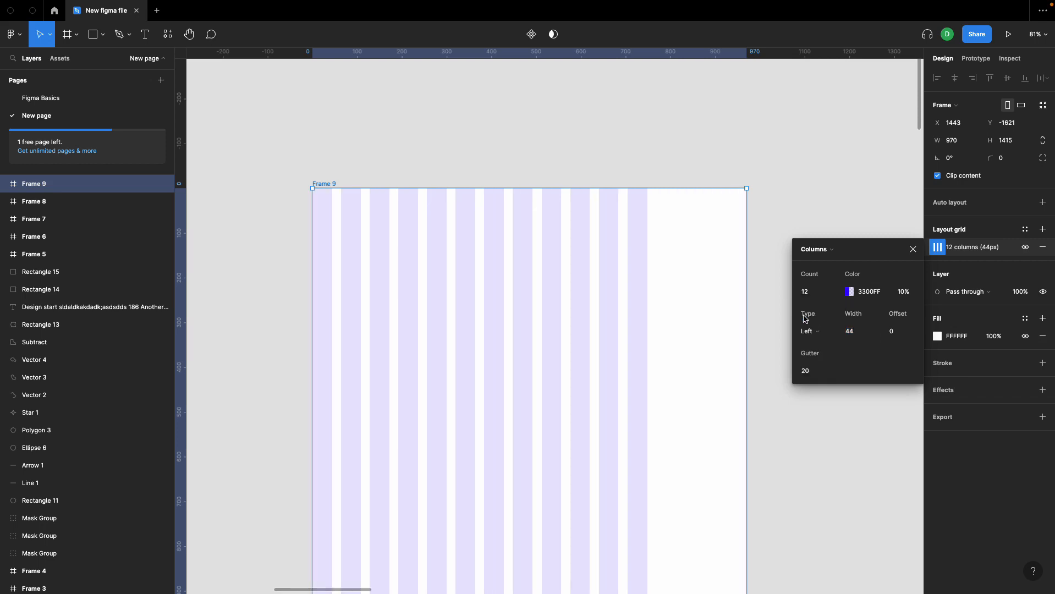
click(828, 331)
click(831, 346)
click(827, 336)
click(828, 346)
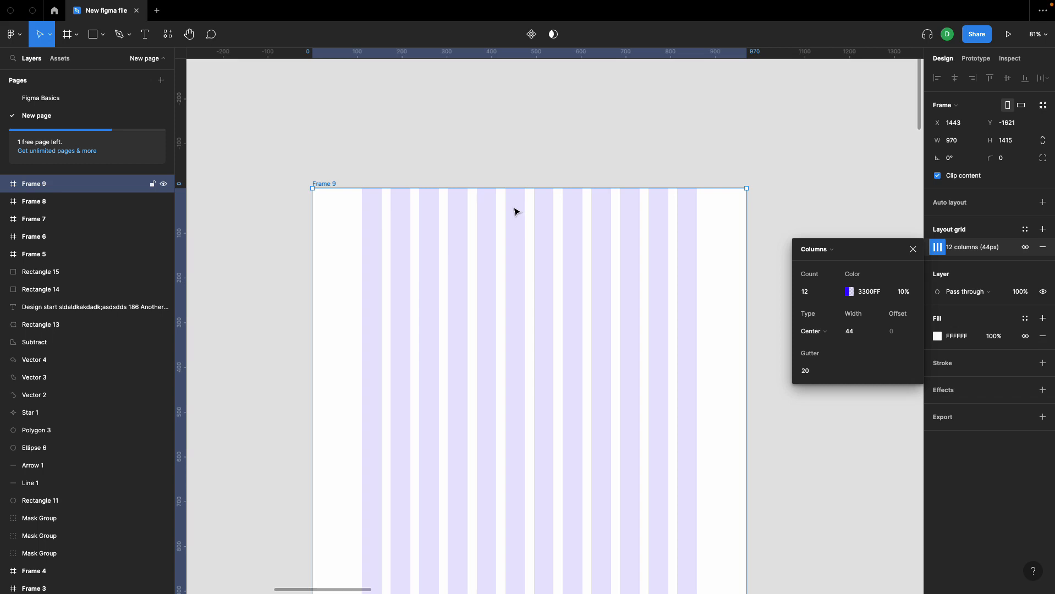
Step: Draw a rectangle about 970 × 423 across the full width of the frame's upper edge
click(457, 164)
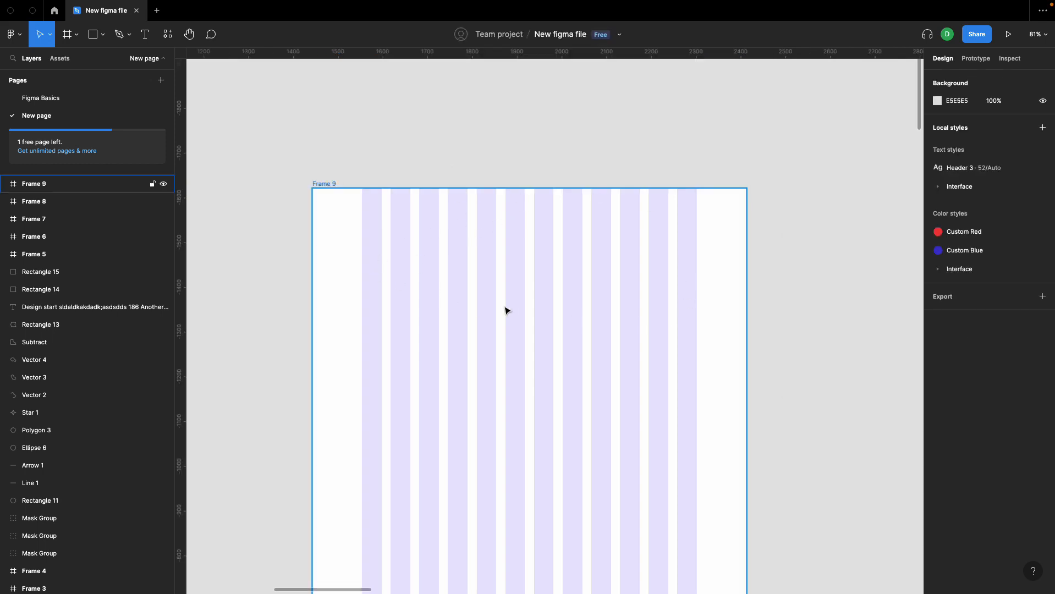
key(r)
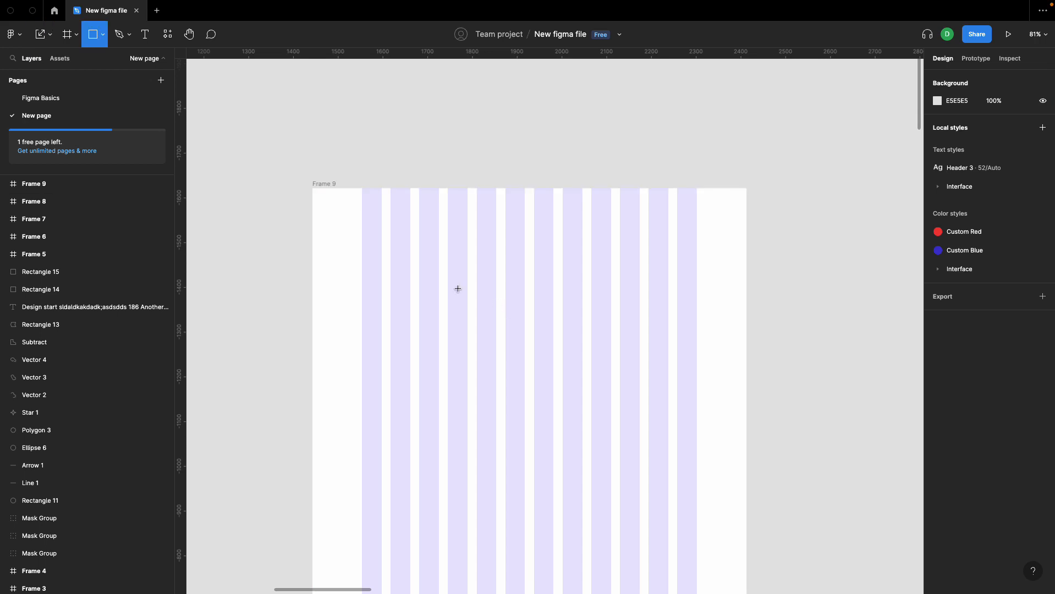
mouse_move(314, 189)
mouse_down()
mouse_move(761, 381)
mouse_move(749, 377)
mouse_up()
click(798, 396)
scroll(737, 460, down, 3)
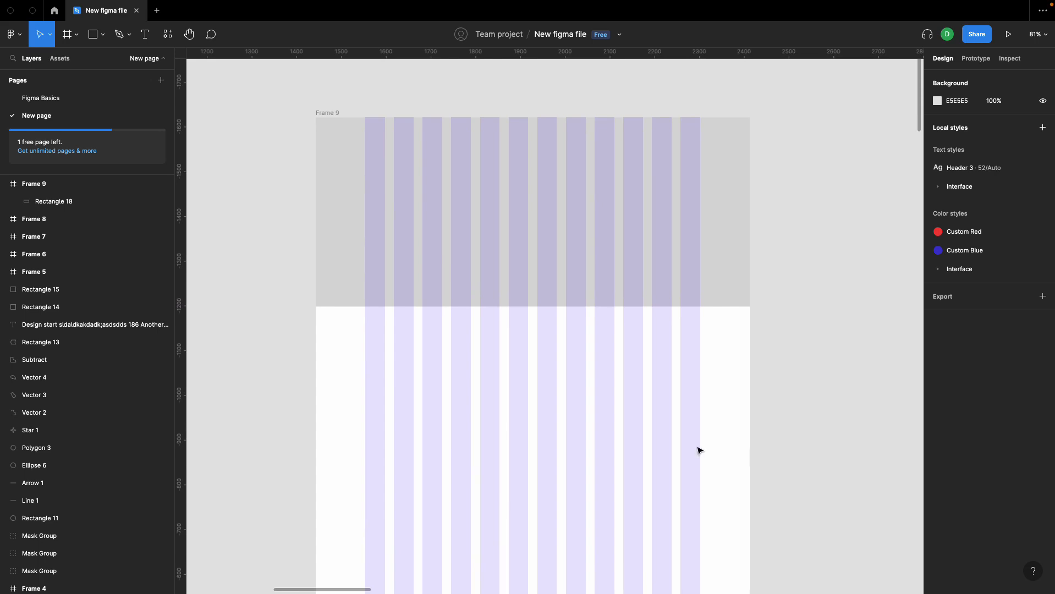
Step: Add a row of three equal rectangles below the full-width one, each spanning four grid columns with one gutter between them
key(r)
mouse_move(366, 367)
mouse_down()
mouse_move(471, 443)
mouse_move(557, 427)
mouse_move(676, 432)
mouse_up()
click(816, 424)
scroll(817, 424, down, 5)
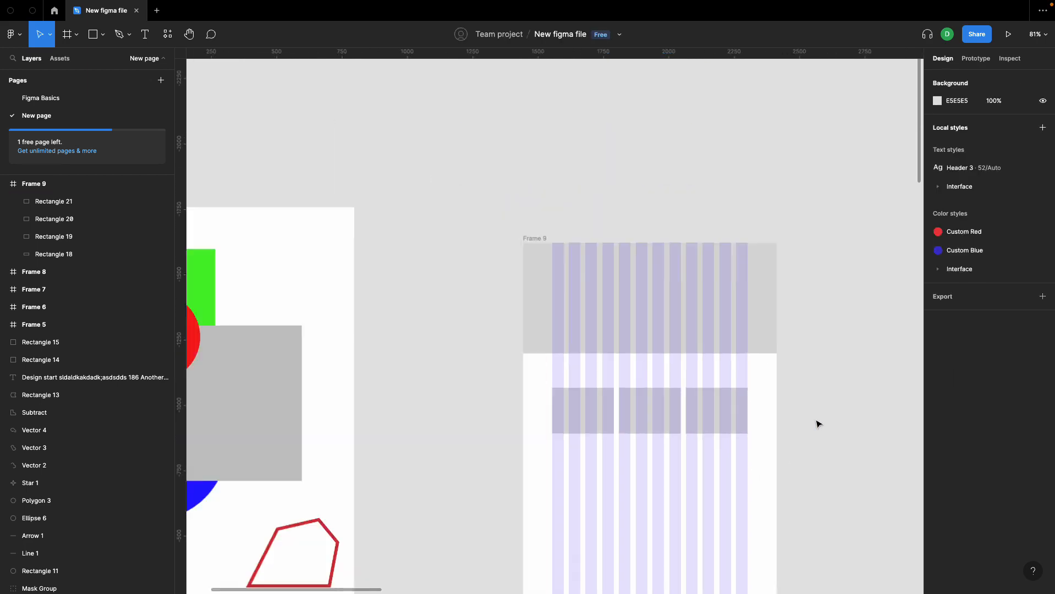
Step: Extend the frame downward to a height of about 1803
click(508, 138)
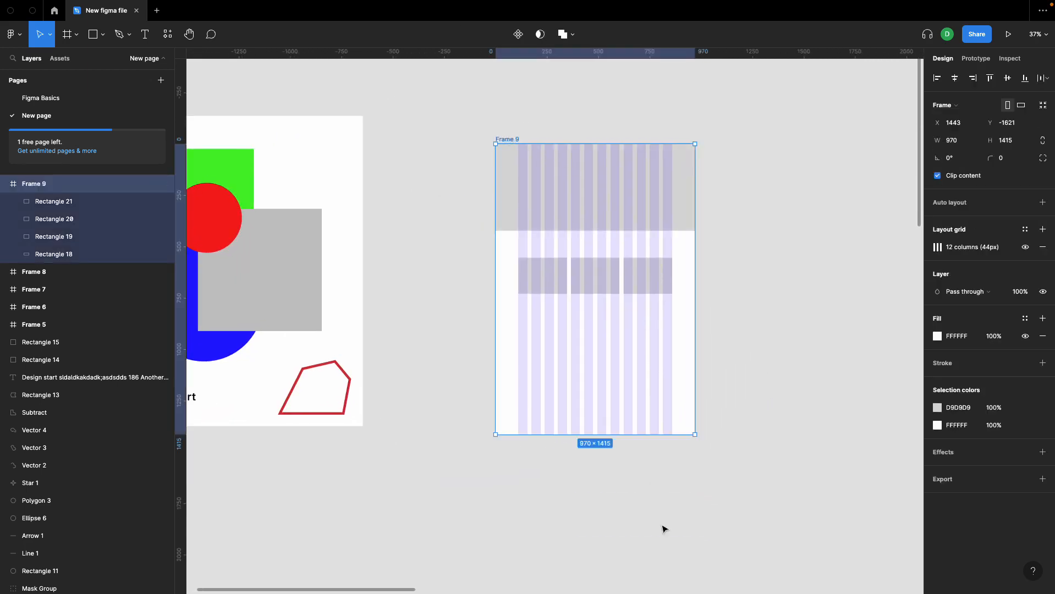
drag(653, 436, 654, 515)
scroll(670, 366, up, 5)
Step: Add two rectangles 295 high side by side below the row of three, and narrow the left one to 364, spanning six columns
key(r)
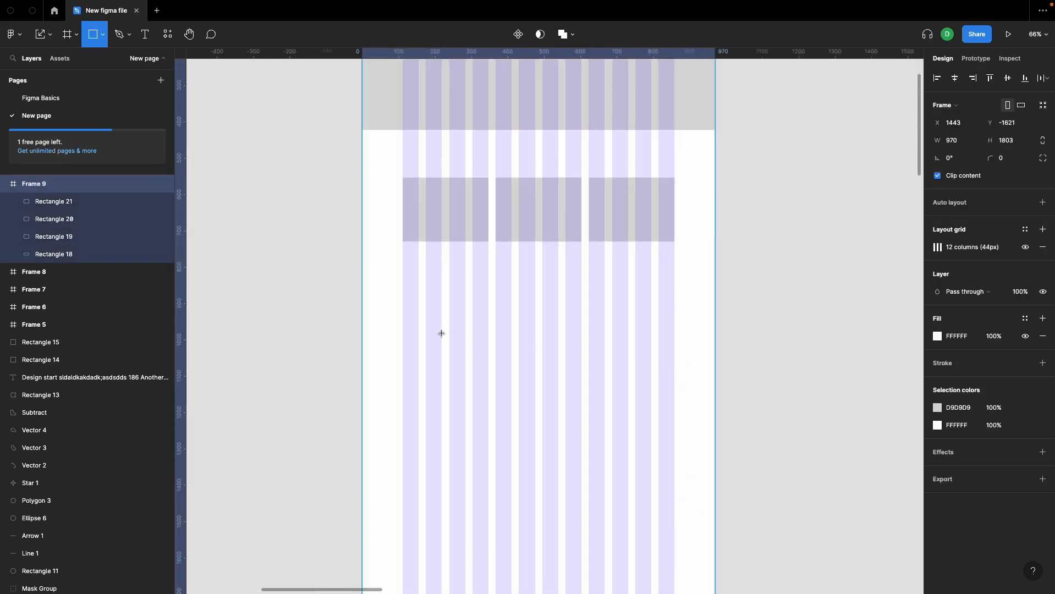
mouse_move(403, 318)
mouse_down()
mouse_move(553, 389)
mouse_move(559, 425)
mouse_up()
drag(521, 368, 675, 361)
click(557, 366)
drag(554, 360, 535, 360)
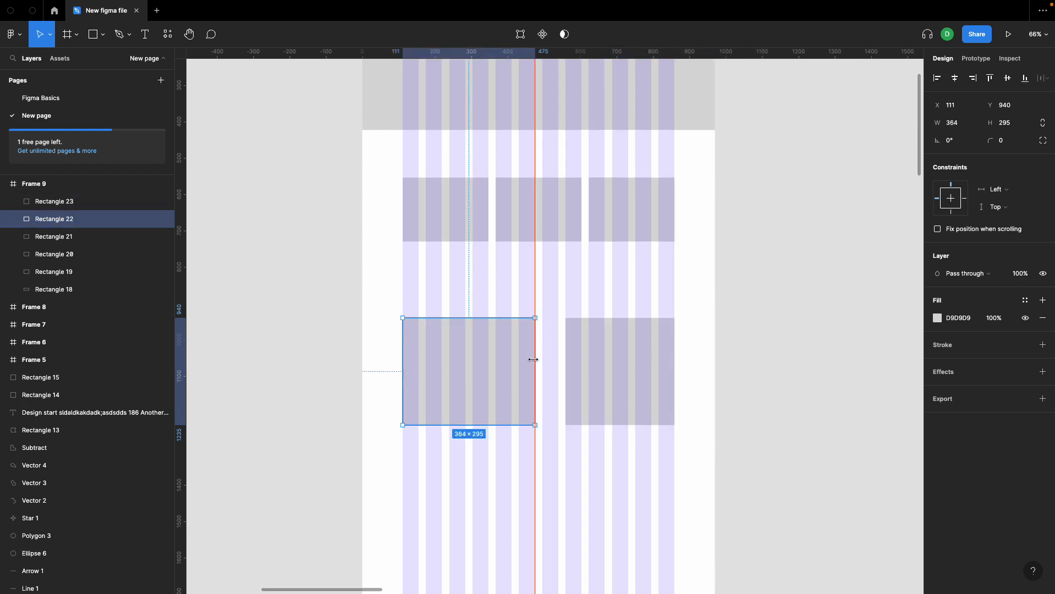
Step: Widen the right rectangle of the pair to 364, spanning six columns, and reduce its height from both its upper and lower edges
click(566, 358)
click(560, 358)
click(583, 359)
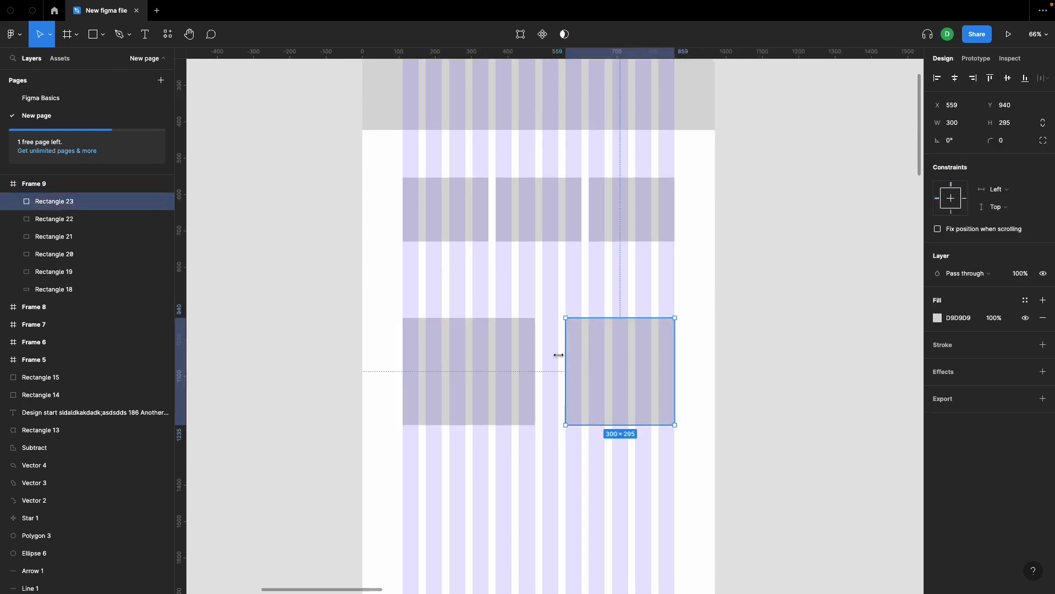
drag(565, 355, 543, 355)
drag(565, 318, 565, 339)
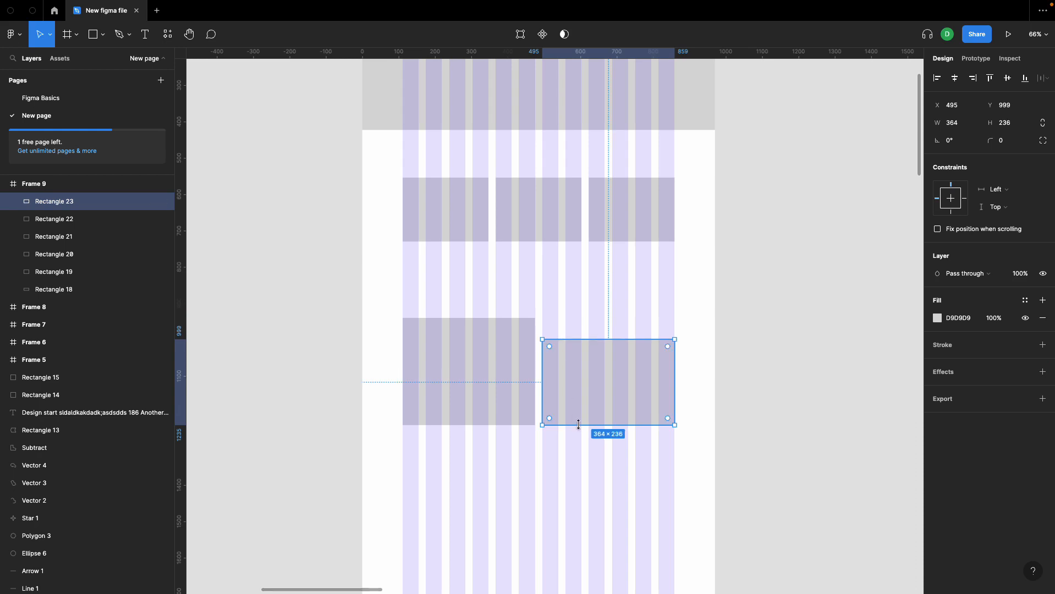
drag(578, 425, 579, 409)
click(557, 282)
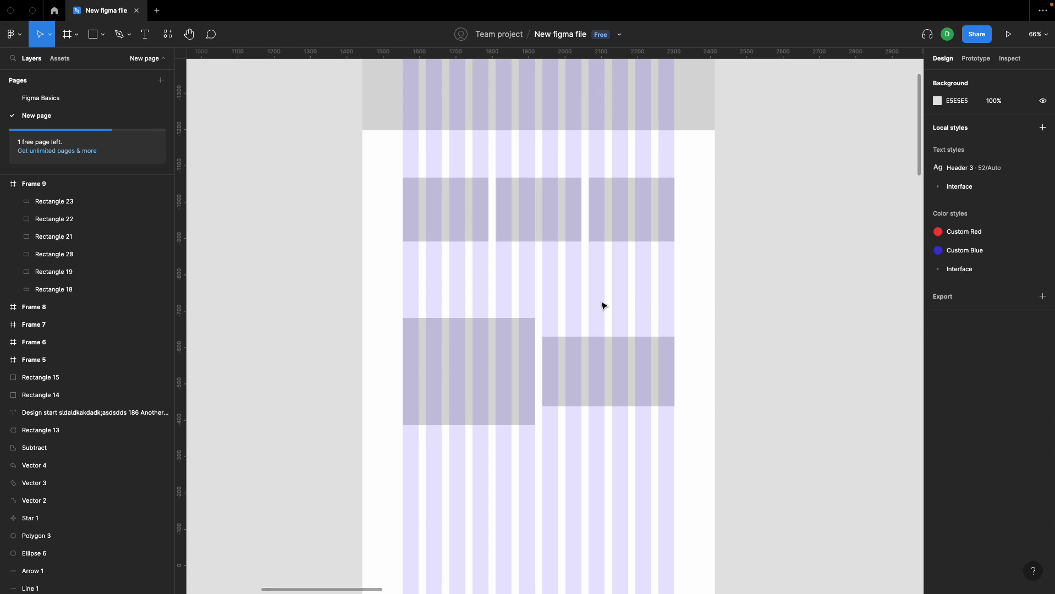
Step: Draw a rectangle spanning all 12 columns below the pair of rectangles
scroll(602, 397, down, 5)
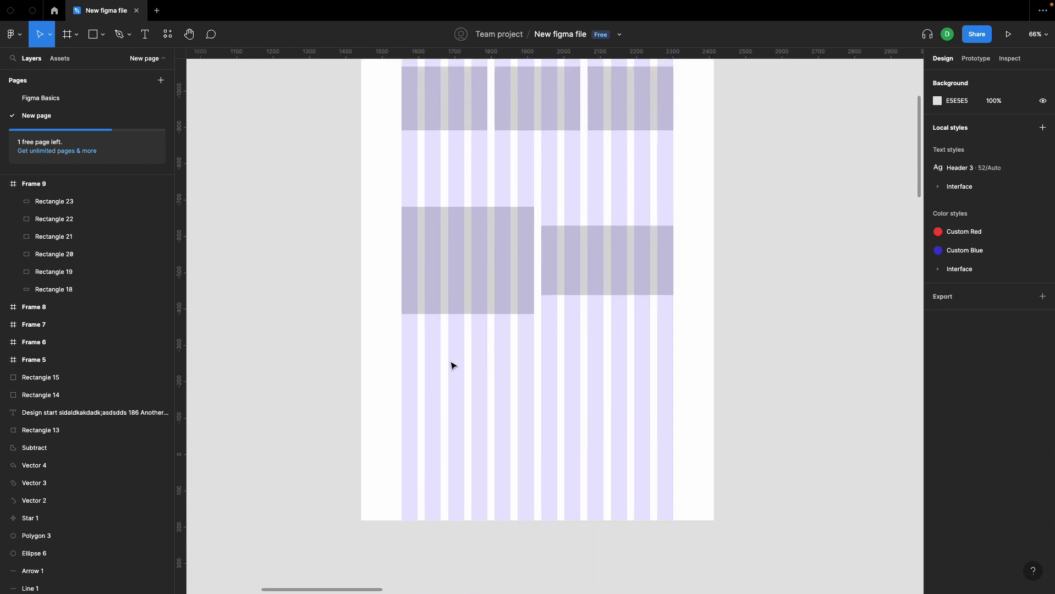
key(r)
mouse_move(402, 360)
mouse_down()
mouse_move(639, 443)
mouse_move(674, 475)
mouse_up()
click(643, 336)
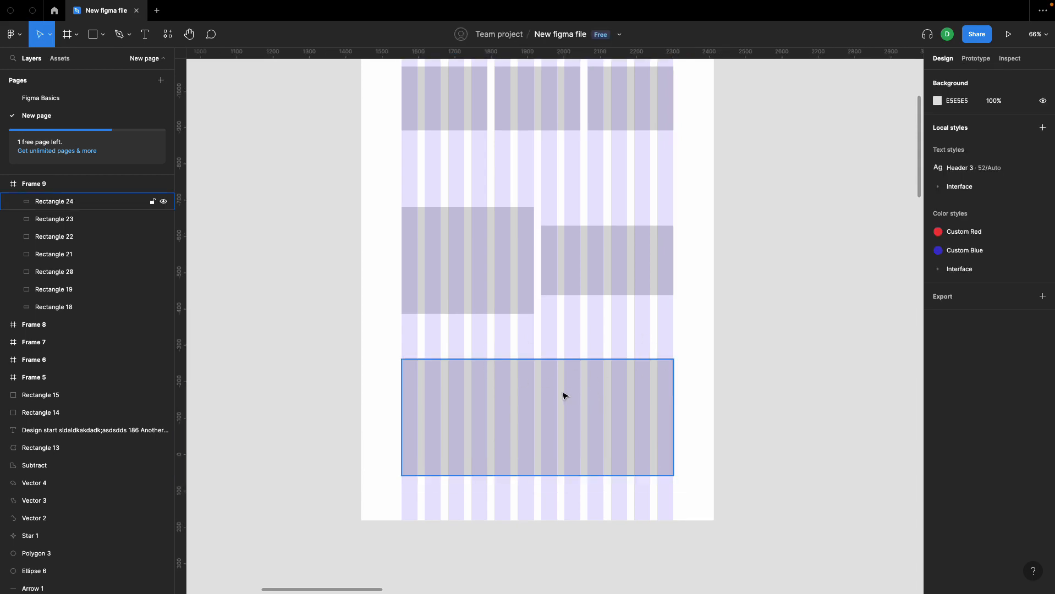
Step: Draw a white rectangle about 161 high inside the 12-column rectangle and widen it to span the six middle columns
key(r)
mouse_move(473, 390)
mouse_down()
mouse_move(612, 433)
mouse_move(600, 448)
mouse_up()
click(606, 345)
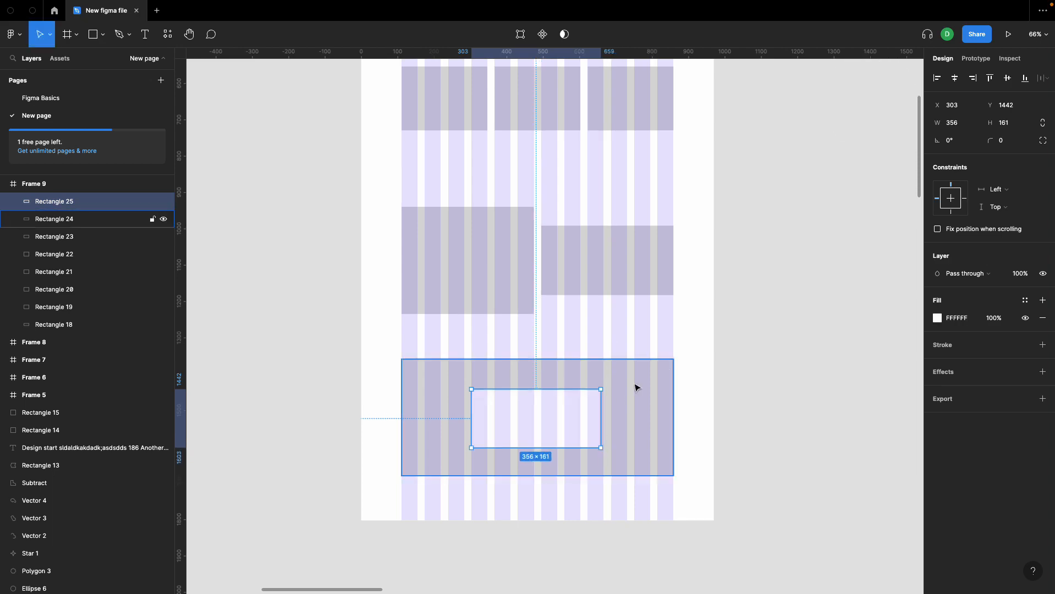
drag(602, 405, 605, 405)
click(778, 378)
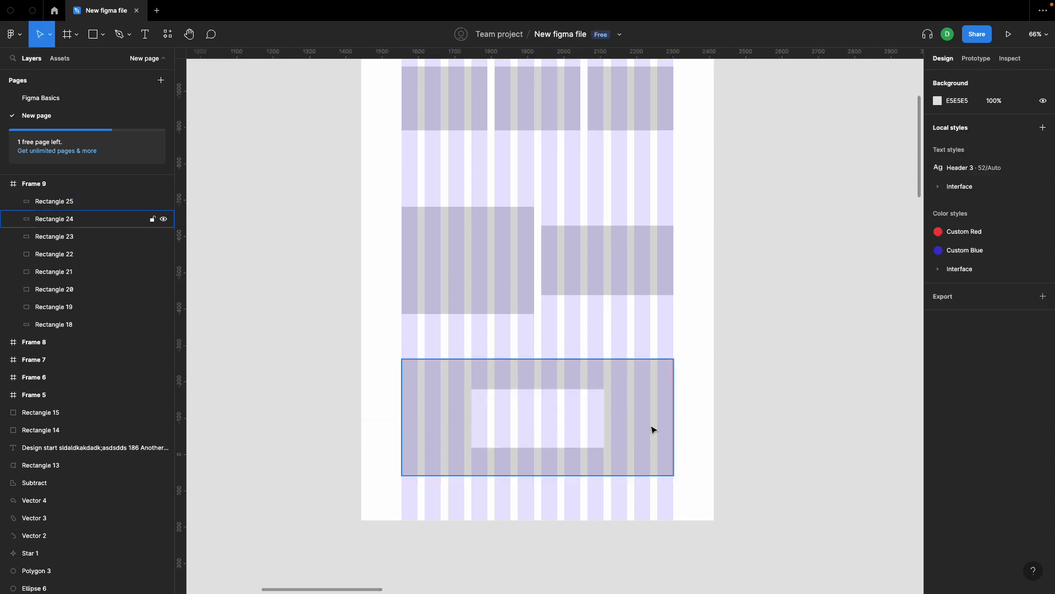
Step: Select all the rectangles inside the frame and delete them
scroll(644, 435, up, 2)
scroll(638, 442, down, 3)
scroll(578, 297, up, 3)
scroll(567, 330, down, 3)
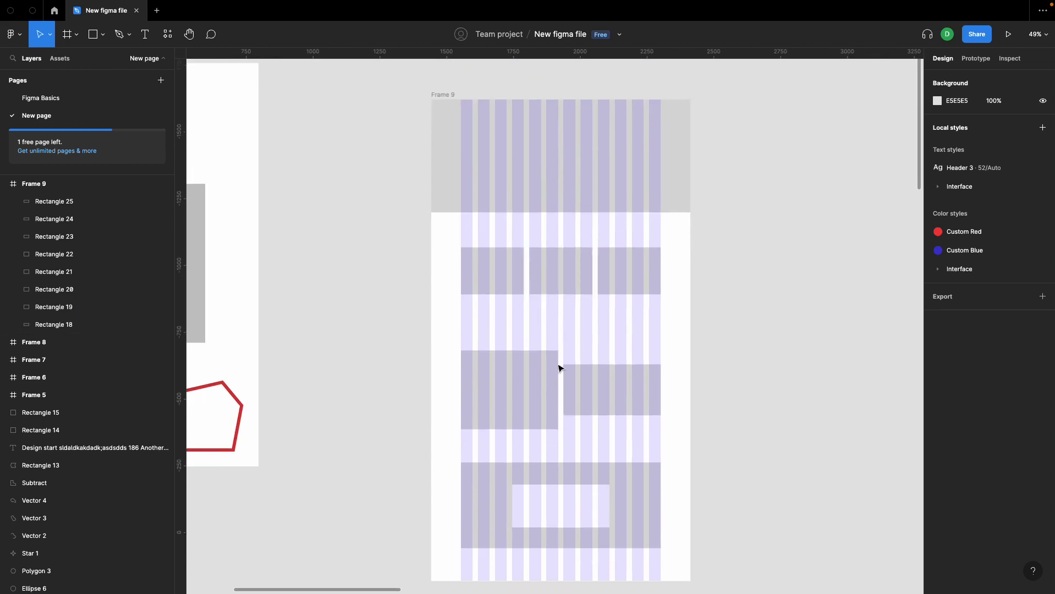
scroll(533, 390, up, 2)
scroll(534, 390, right, 1)
scroll(534, 391, right, 1)
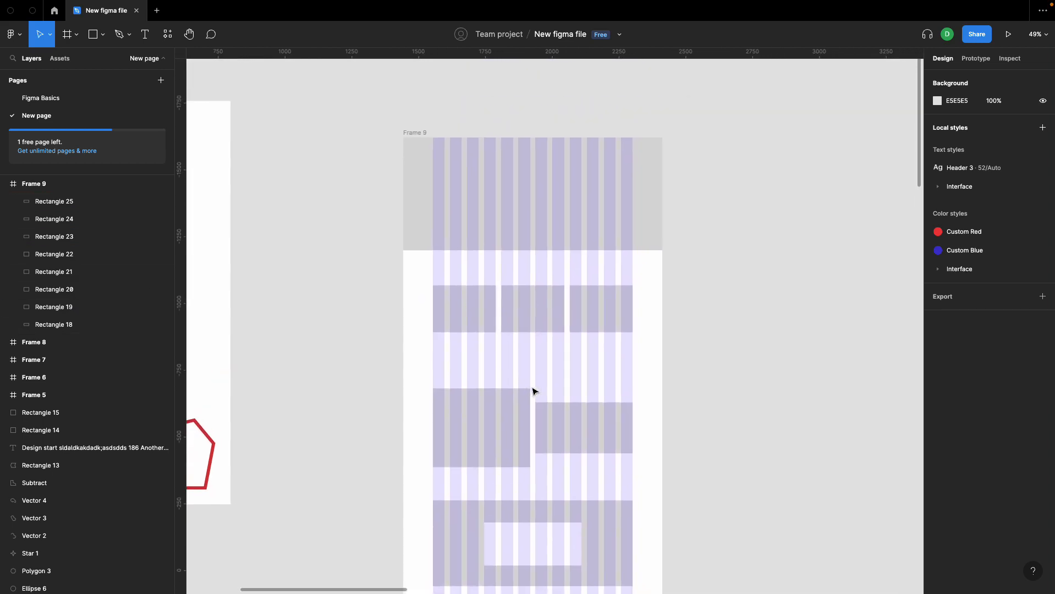
click(429, 148)
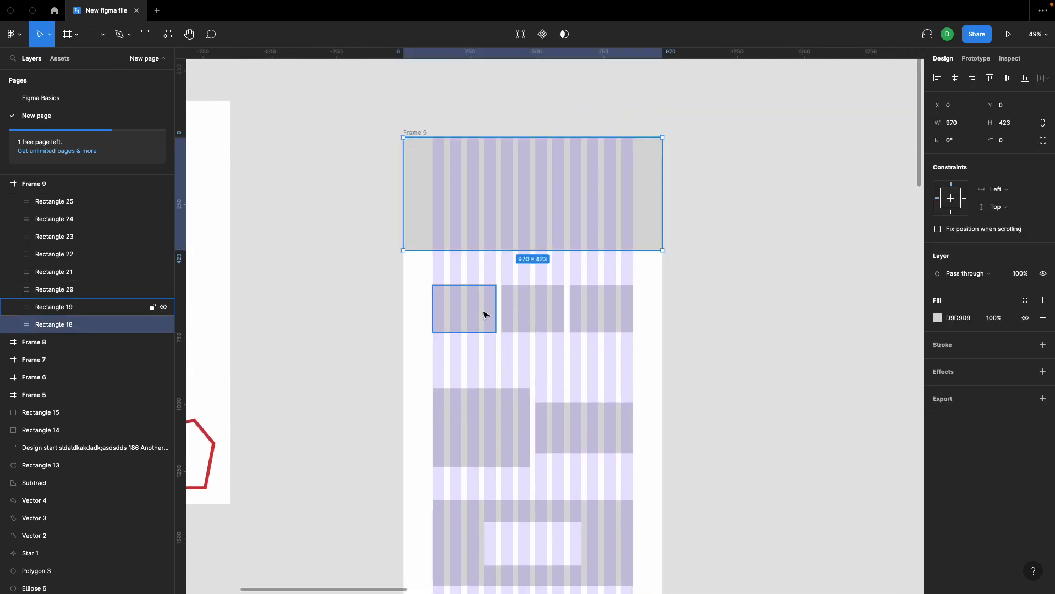
shift+click(483, 313)
shift+click(542, 314)
shift+click(602, 309)
shift+click(499, 414)
shift+click(583, 428)
scroll(539, 498, down, 3)
shift+click(546, 487)
shift+click(573, 469)
key(Delete)
Step: Switch the empty frame's layout grid from columns to rows
scroll(557, 409, up, 3)
scroll(550, 129, up, 5)
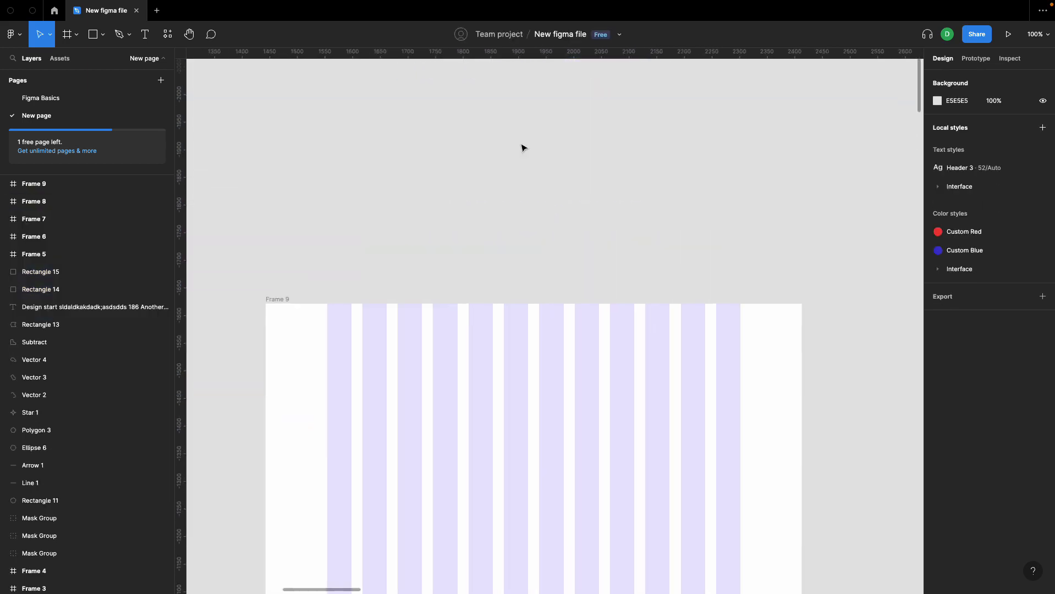
click(281, 306)
click(938, 247)
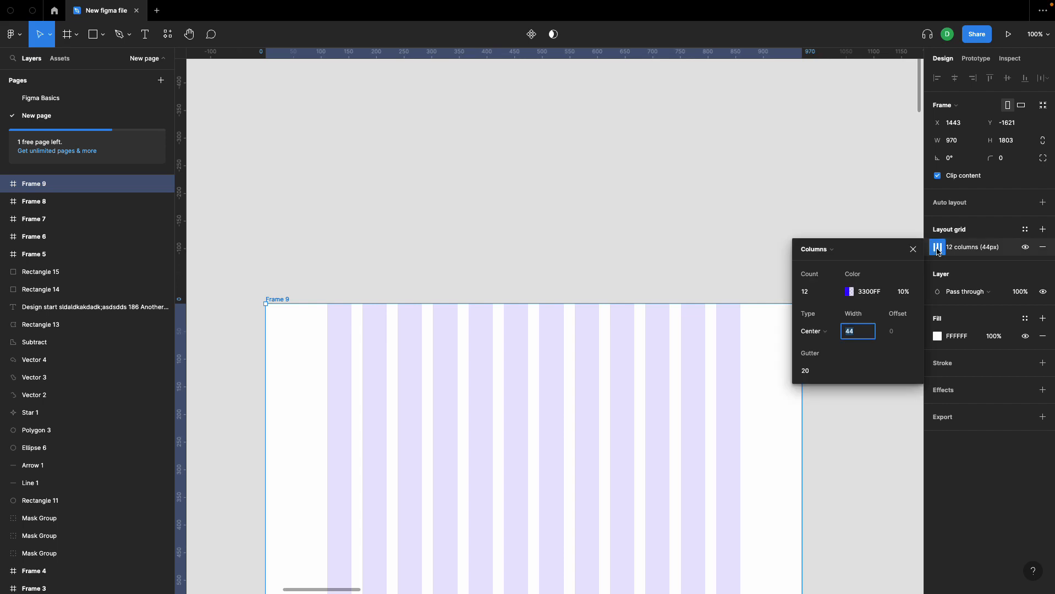
click(828, 255)
click(829, 262)
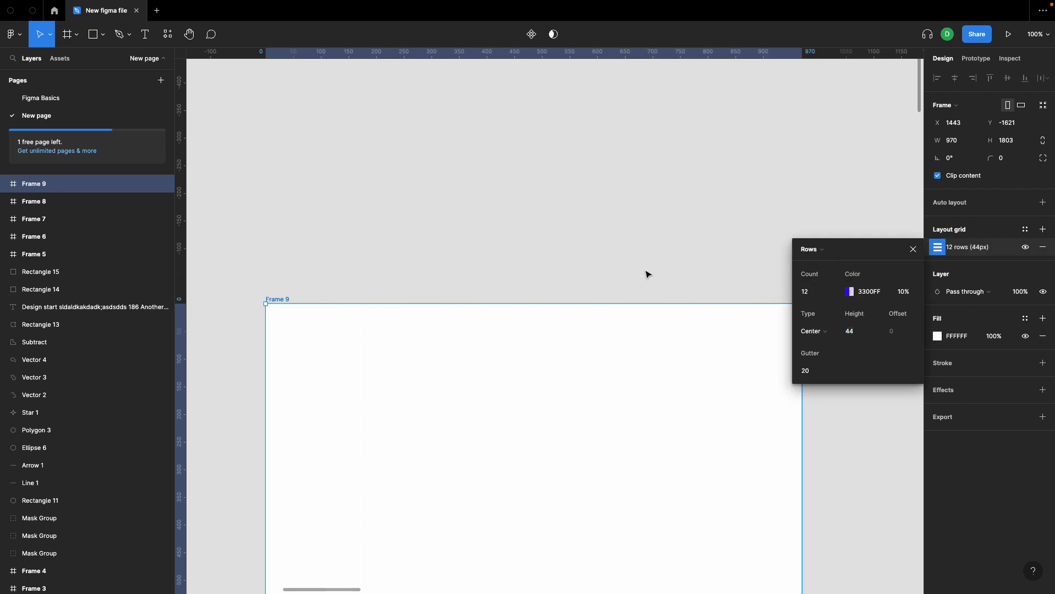
Step: Set the row grid's type to Stretch
scroll(648, 273, down, 3)
scroll(647, 273, down, 3)
scroll(647, 274, up, 2)
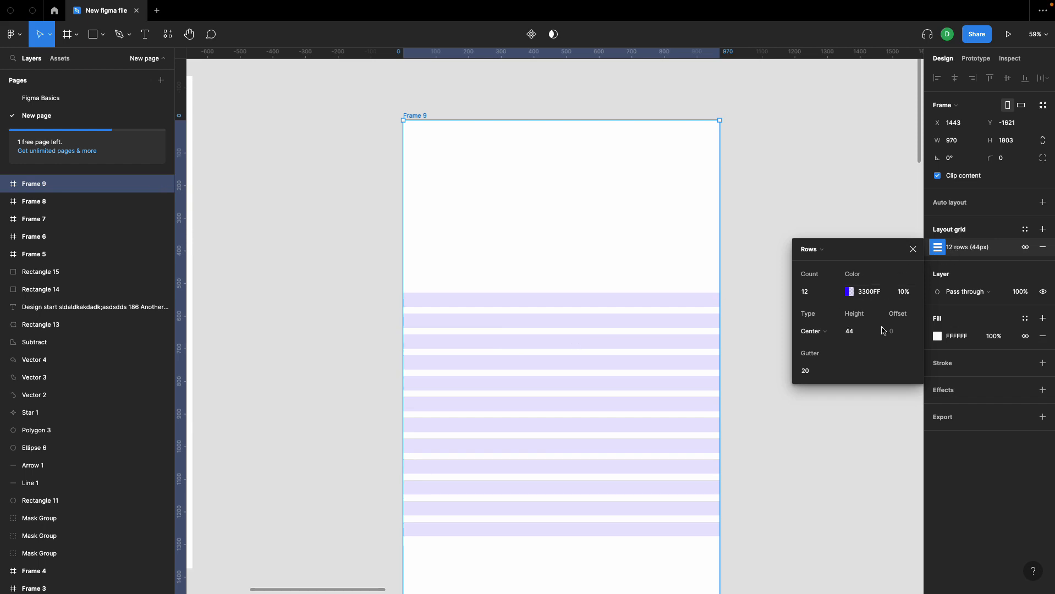
click(819, 332)
click(815, 307)
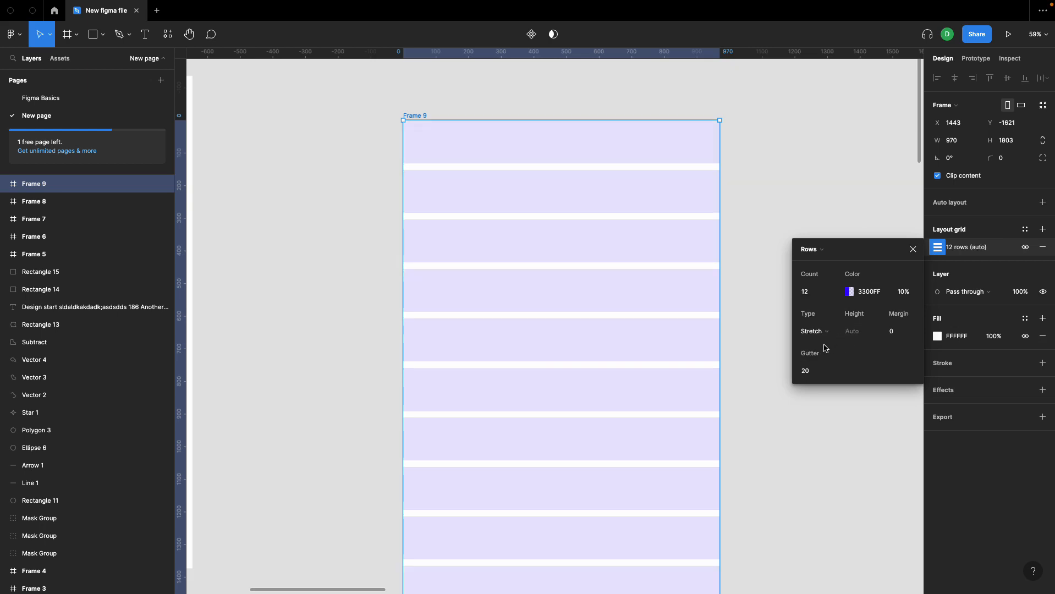
Step: Increase the row grid's margin to 140
click(893, 332)
key(shift+Up)
key(shift+Up)
key(shift+Up)
key(shift+Up)
key(shift+Up)
key(shift+Up)
key(shift+Up)
key(shift+Up)
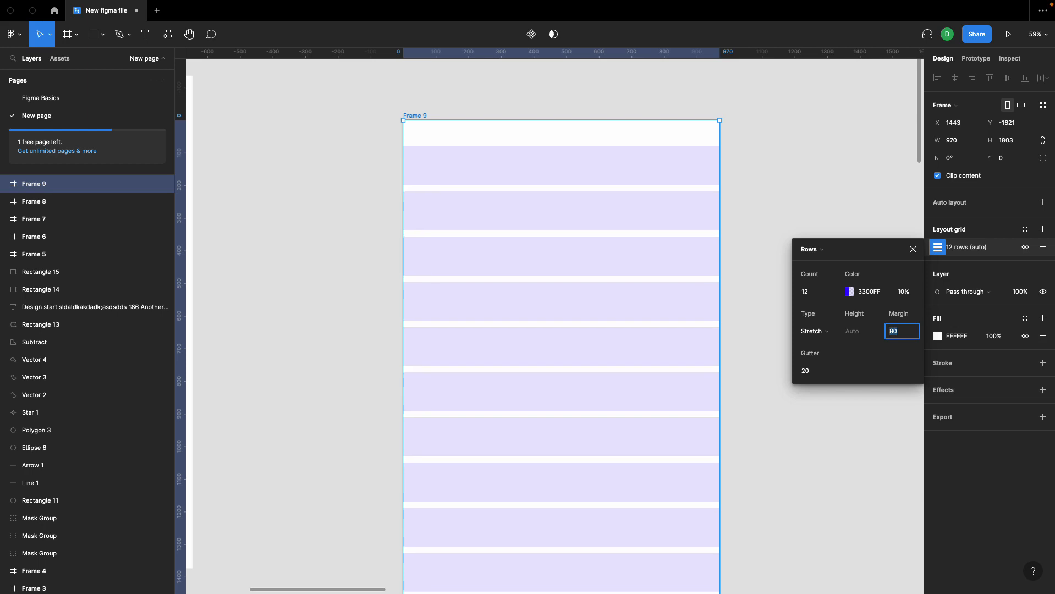
key(shift+Up)
key(shift+Up)
key(shift+Up)
key(shift+Up)
key(shift+Up)
key(shift+Up)
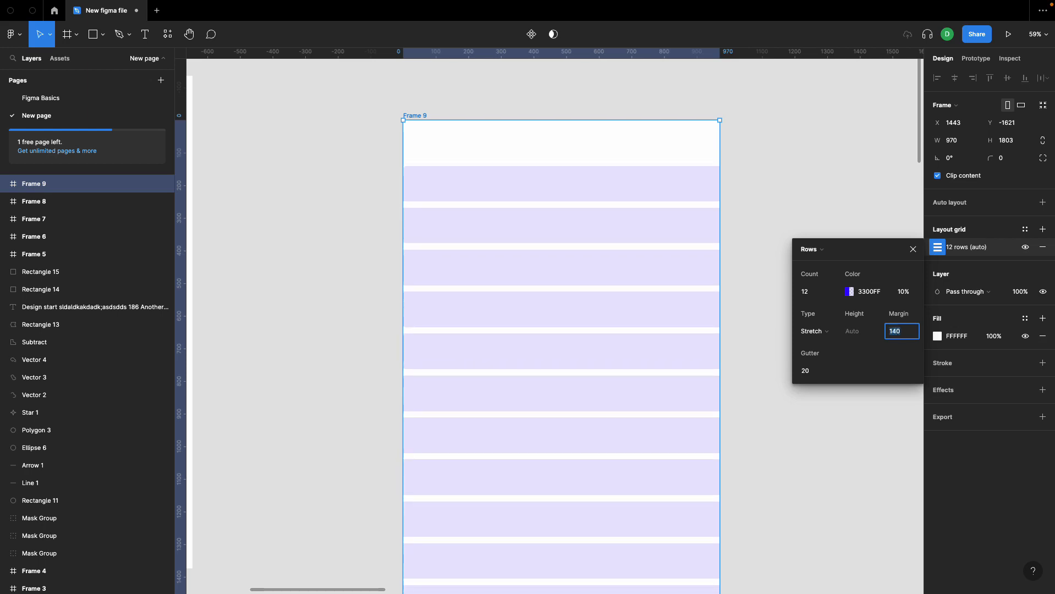
scroll(755, 336, down, 3)
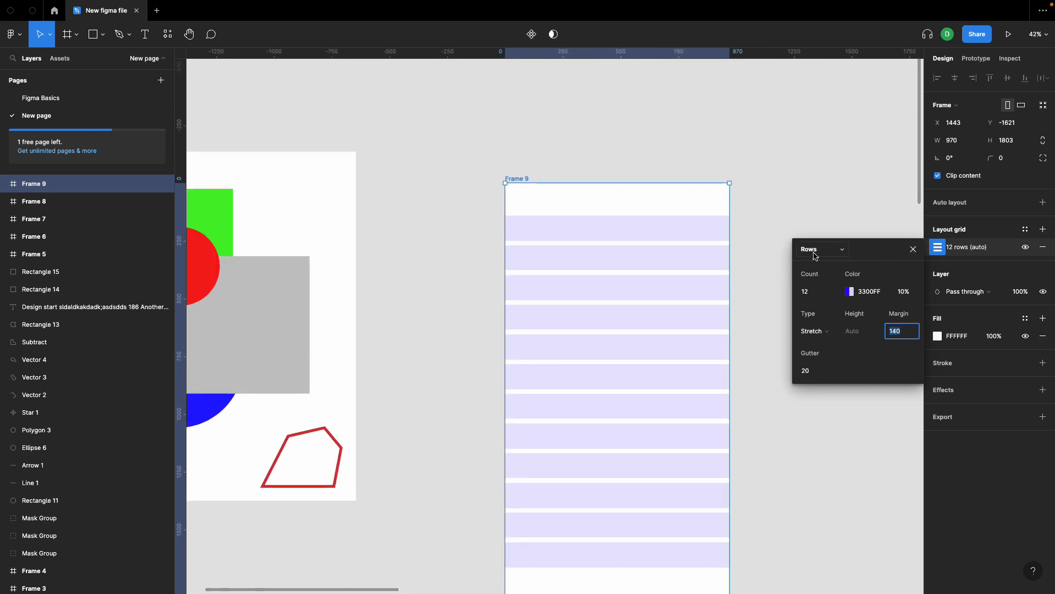
scroll(729, 361, down, 1)
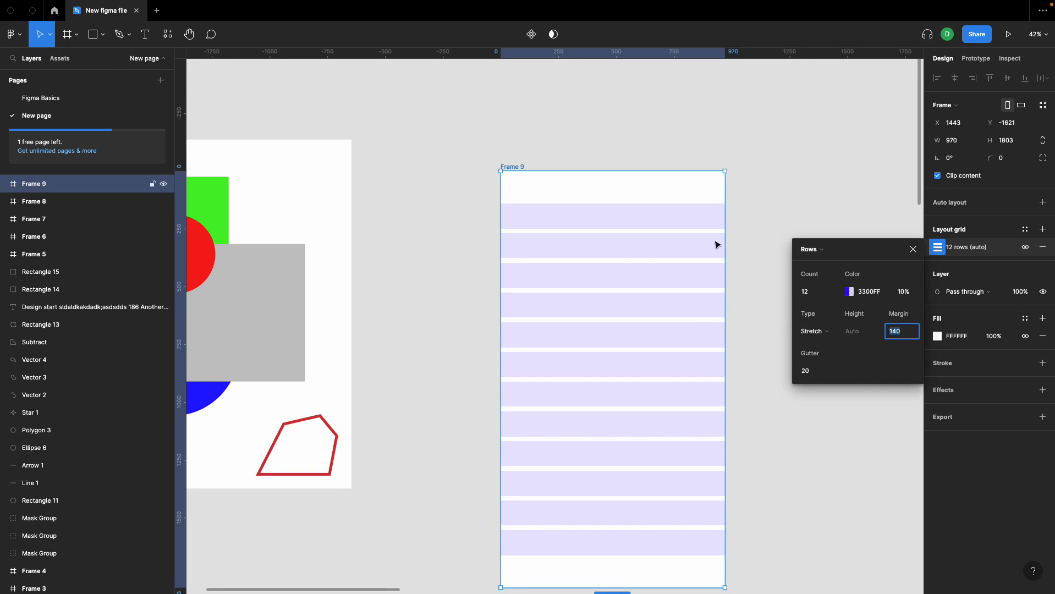
Step: Draw a rectangle about 279 × 623 inside the frame, spanning the first five grid rows
click(757, 239)
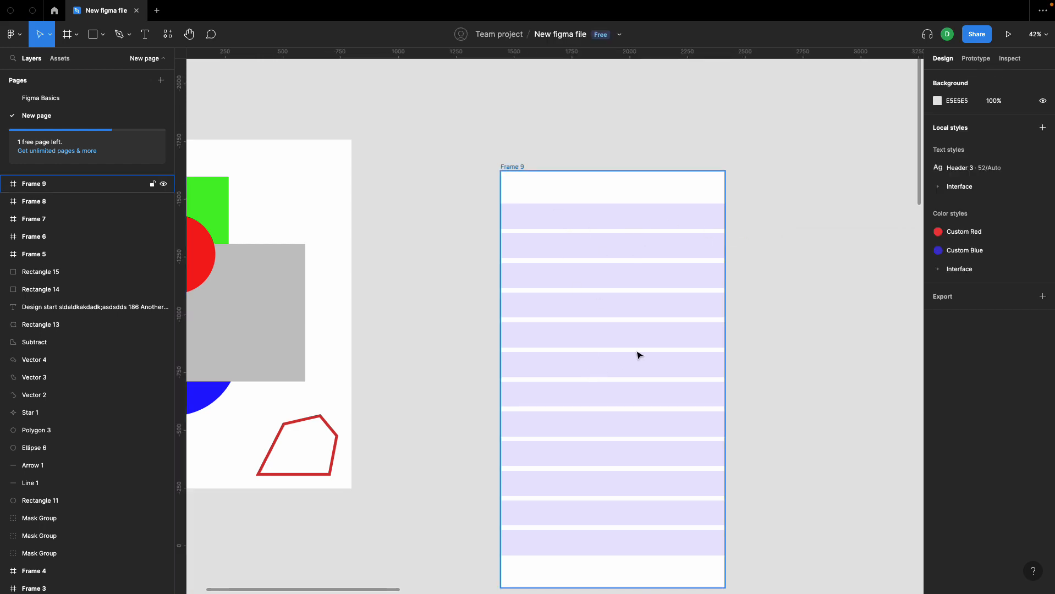
key(r)
drag(514, 205, 578, 347)
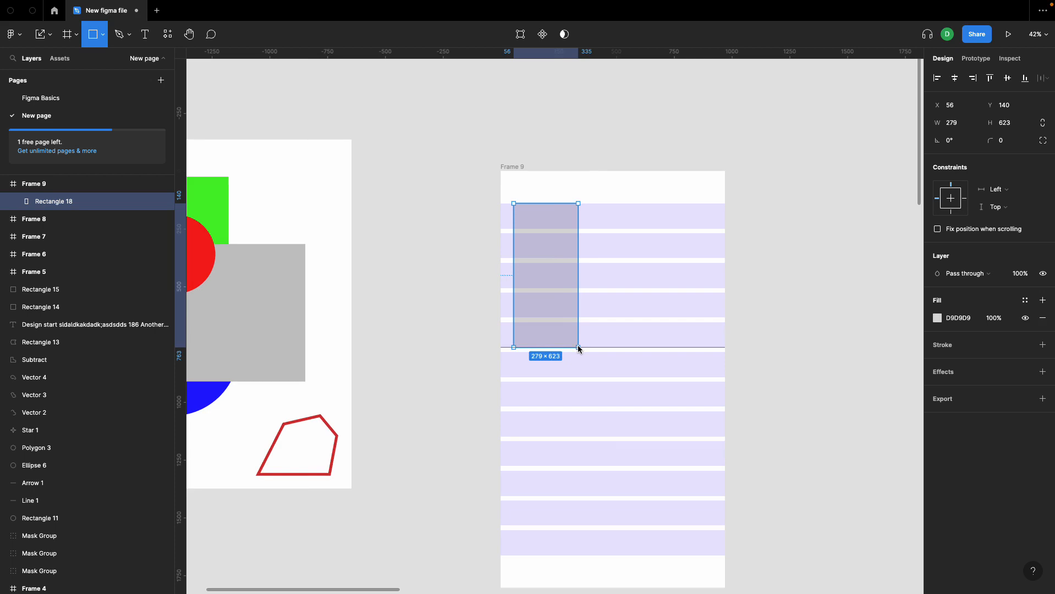
Step: Duplicate the rectangle twice inside the frame, fitting one copy to rows three through eight and the other to the last four rows
mouse_move(564, 268)
mouse_down()
mouse_move(615, 285)
mouse_move(664, 329)
mouse_up()
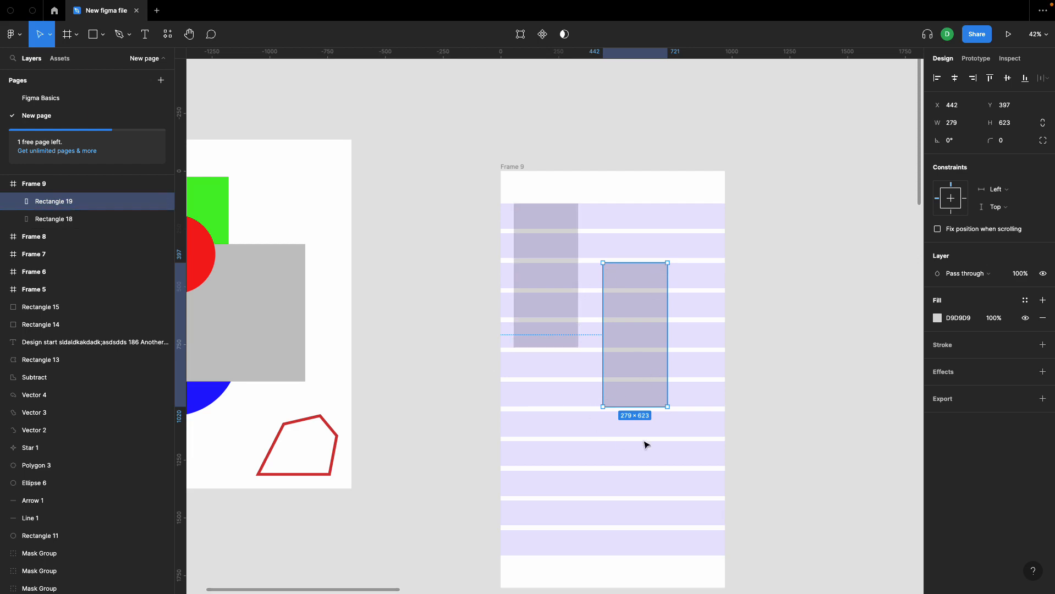
drag(639, 407, 640, 435)
drag(641, 350, 557, 502)
scroll(556, 501, down, 2)
drag(567, 544, 568, 487)
key(Escape)
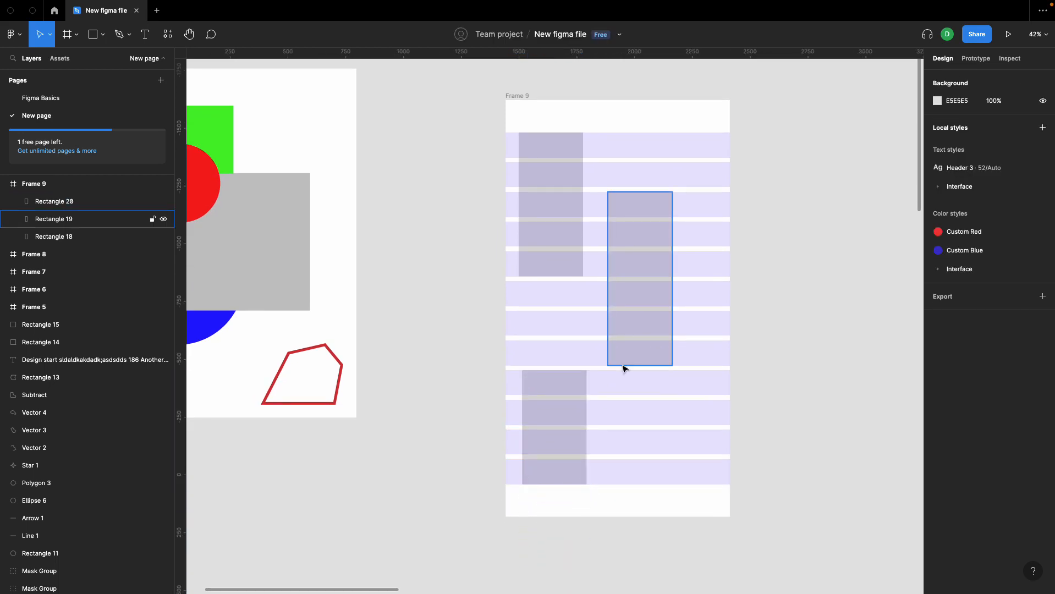
Step: Select the frame containing the row grid and add two more layout grids to it
scroll(666, 276, up, 1)
scroll(666, 276, right, 1)
click(512, 119)
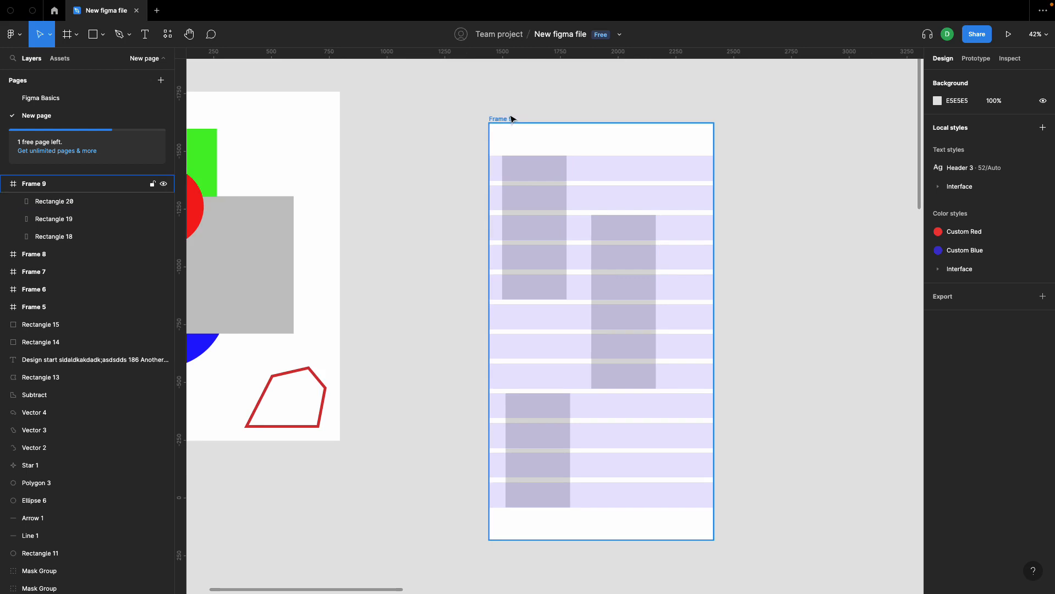
click(511, 119)
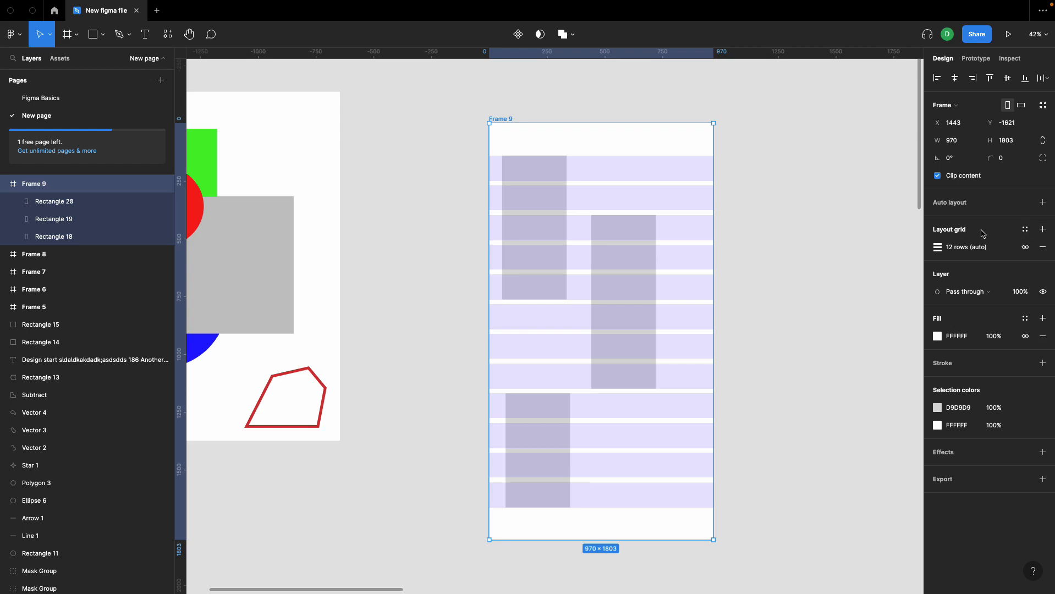
click(1042, 229)
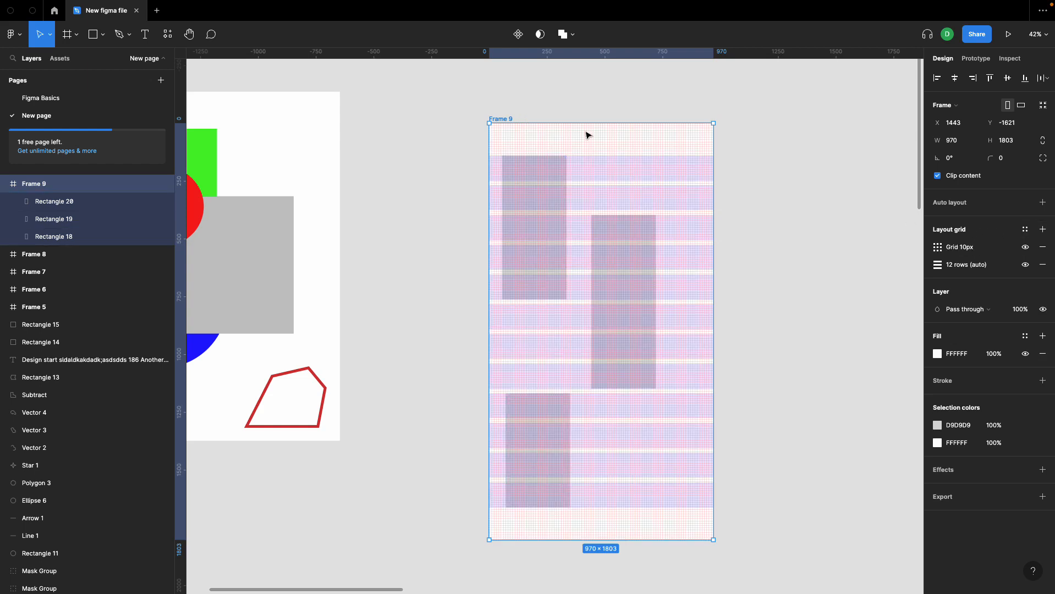
click(1043, 229)
Step: Switch the newest layout grid to columns and set its type to Center
click(938, 247)
click(808, 249)
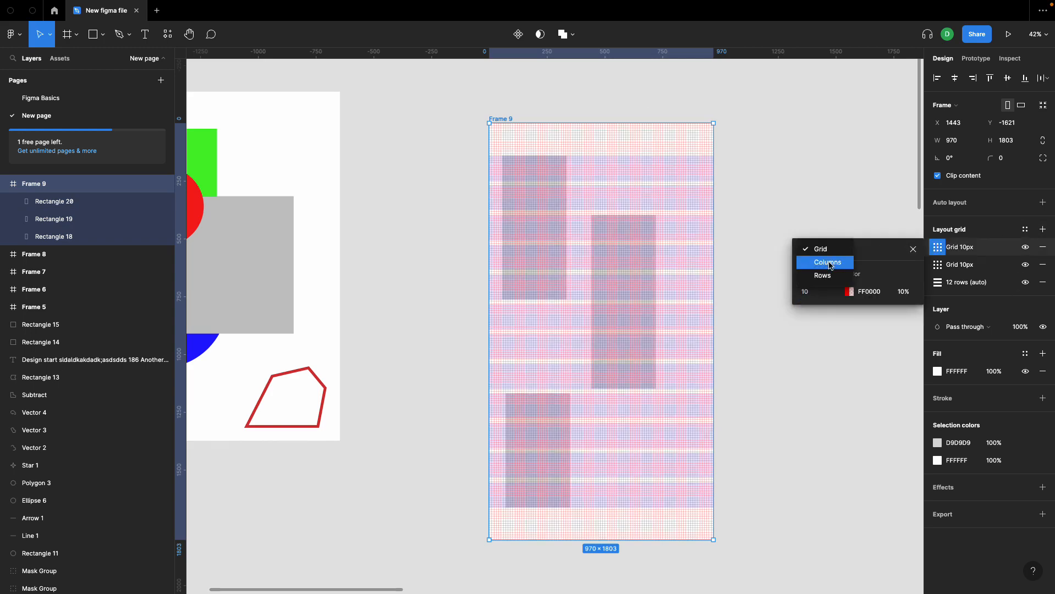
click(828, 262)
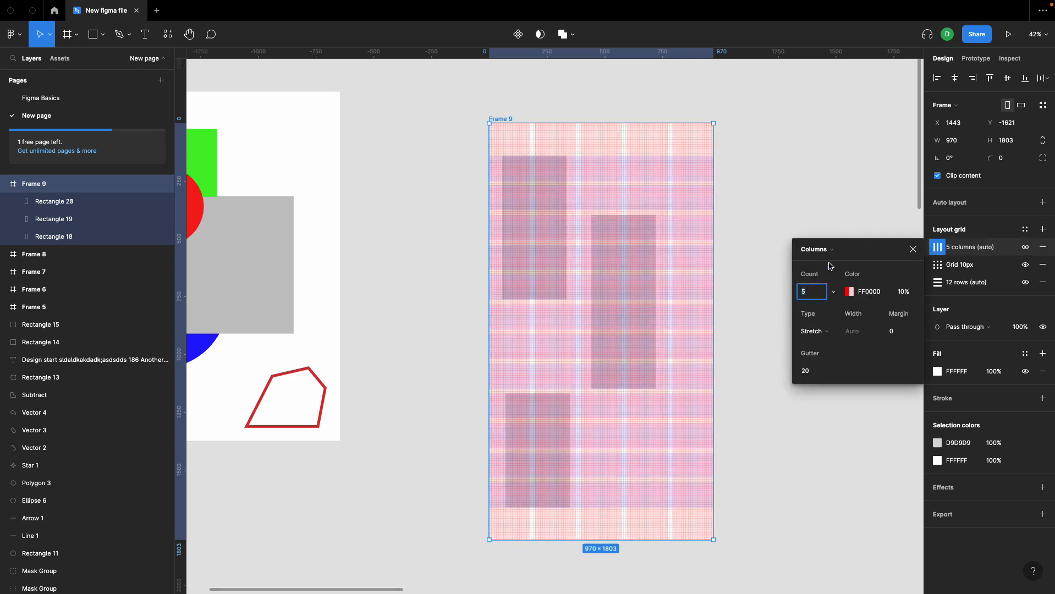
click(823, 330)
click(825, 318)
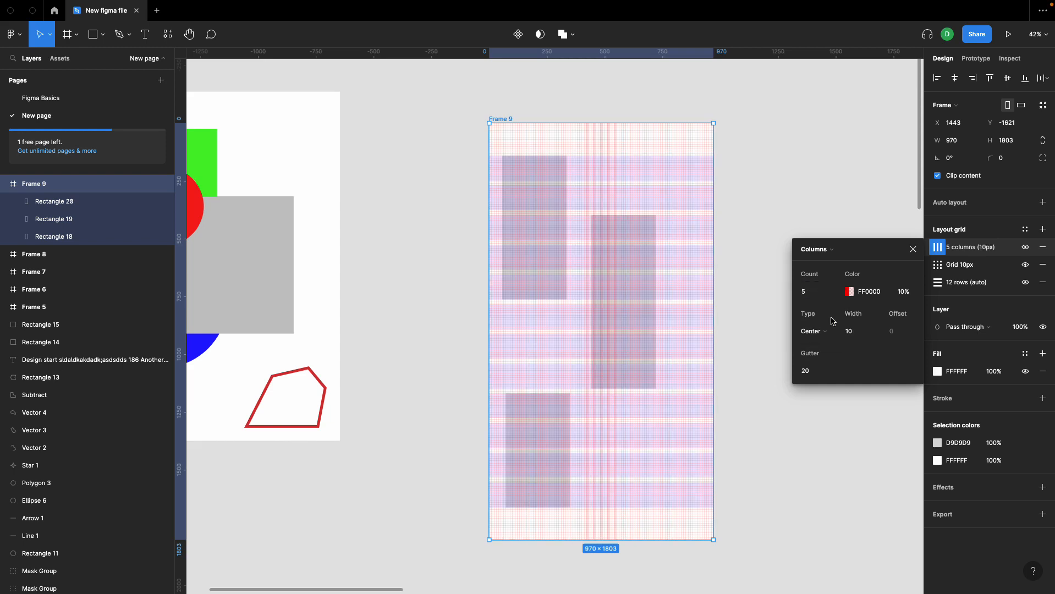
Step: Increase the centered column grid's width to 155
click(860, 334)
key(shift+Up)
key(shift+Up)
key(shift+Up)
key(shift+Up)
key(shift+Up)
key(shift+Up)
key(shift+Up)
key(shift+Up)
key(shift+Up)
key(shift+Up)
key(shift+Up)
key(shift+Up)
key(shift+Up)
key(shift+Up)
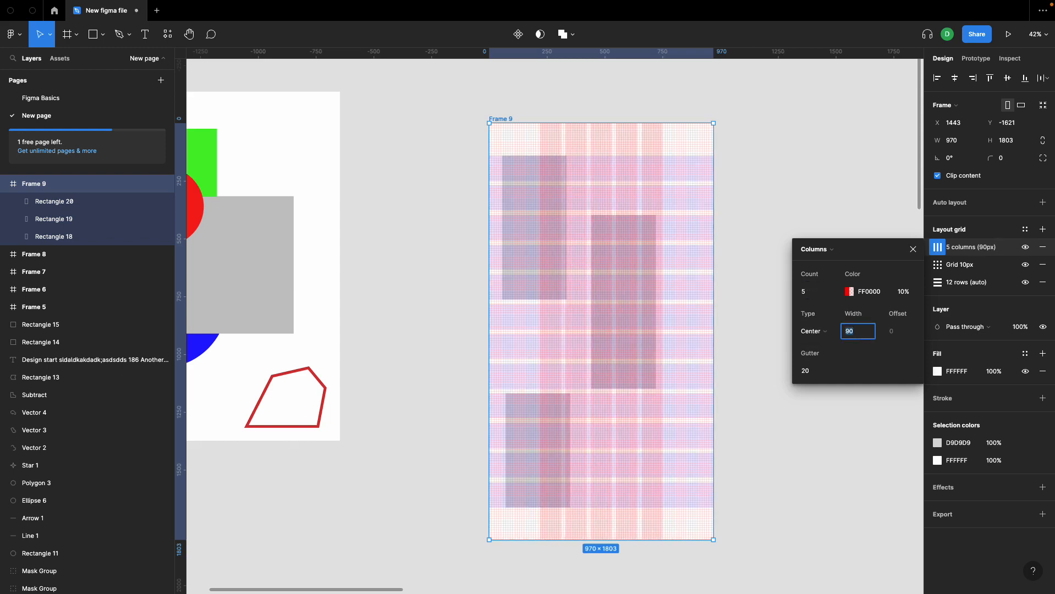
key(Up)
key(Up)
key(Up)
key(Up)
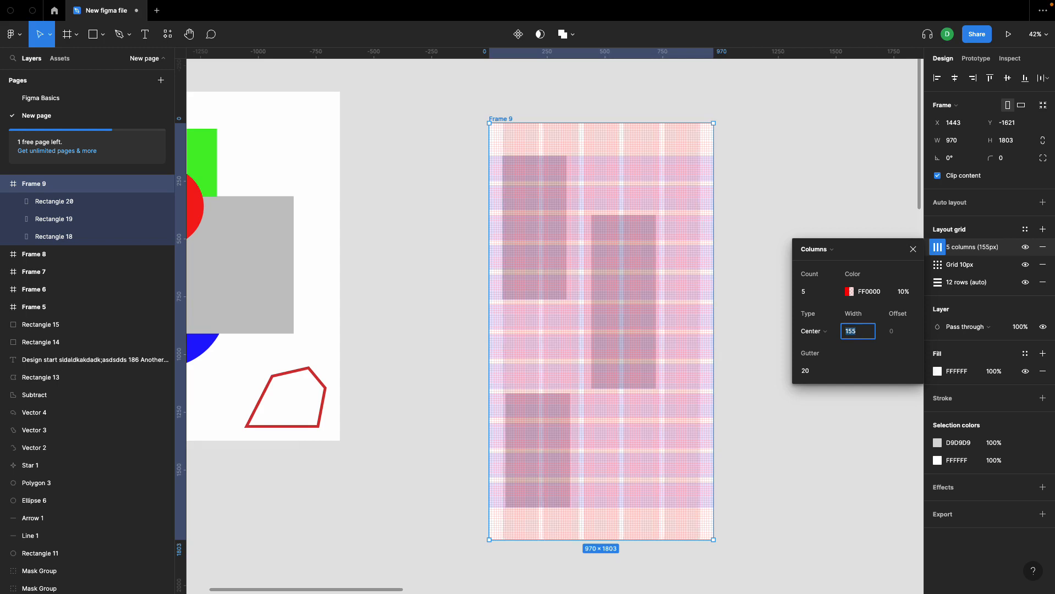
click(769, 202)
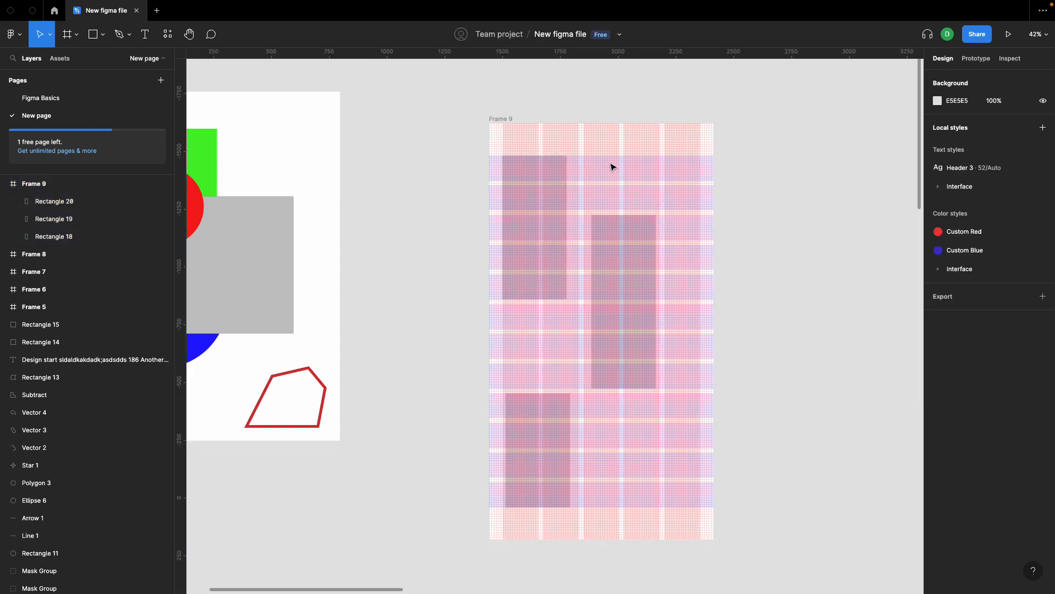
Step: Resize the upper-left rectangle so both side edges align with the first two columns
scroll(593, 128, up, 3)
click(555, 213)
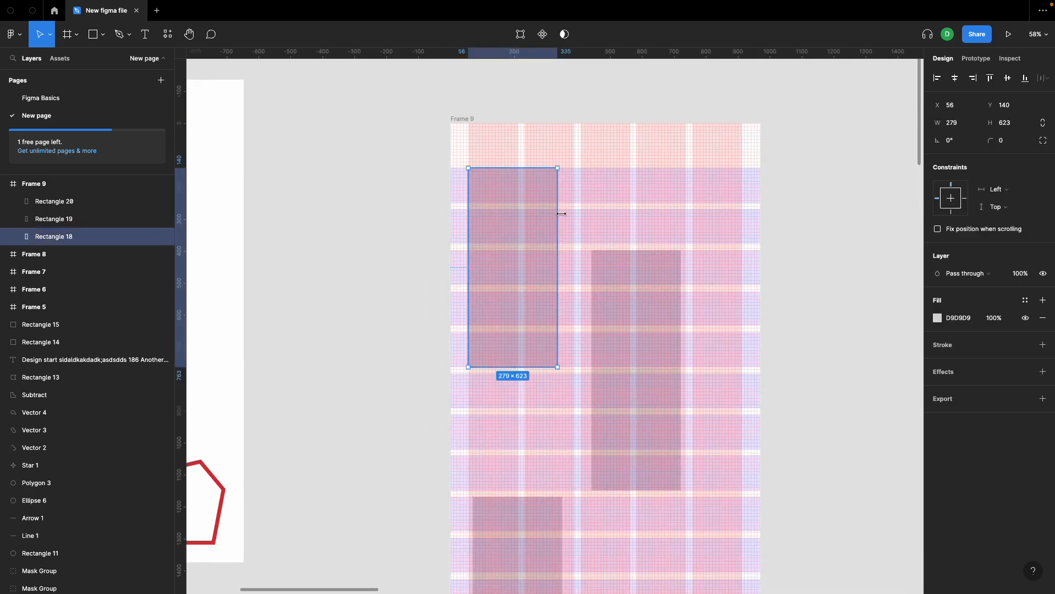
drag(566, 214, 576, 214)
scroll(488, 182, up, 5)
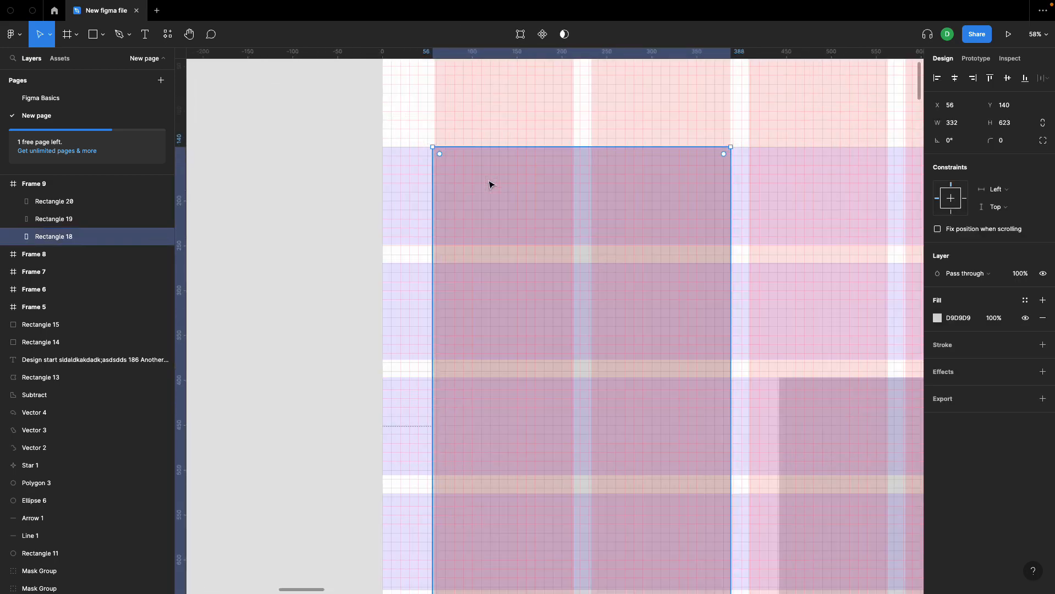
drag(430, 183, 435, 183)
scroll(435, 183, down, 5)
click(379, 202)
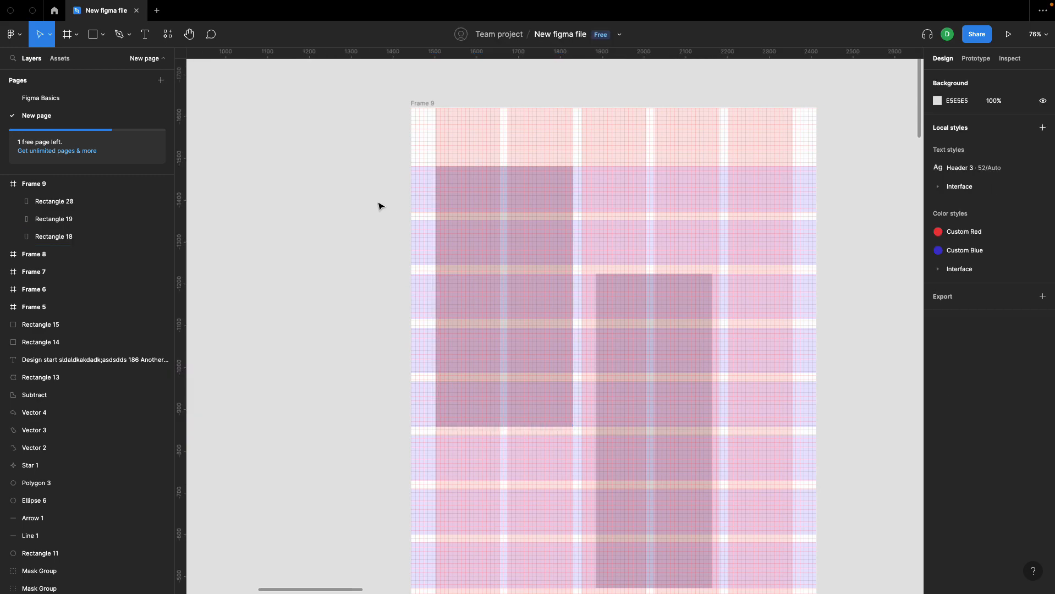
Step: Fit the middle rectangle to the third and fourth columns and shorten it by one row at the bottom
click(638, 313)
drag(638, 313, 626, 309)
drag(699, 302, 719, 297)
scroll(719, 297, down, 3)
drag(694, 479, 694, 445)
click(808, 423)
Step: Enlarge the lower-left rectangle to 489 × 623, extending it to the third column's edge and one row upward
scroll(558, 497, down, 2)
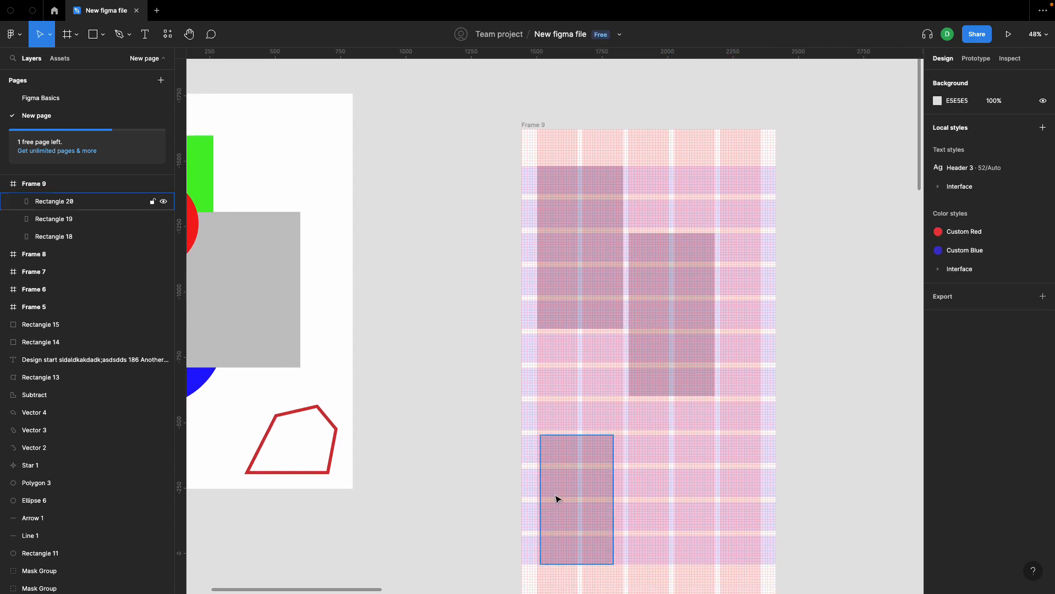
click(559, 499)
drag(563, 435, 668, 413)
scroll(565, 404, down, 2)
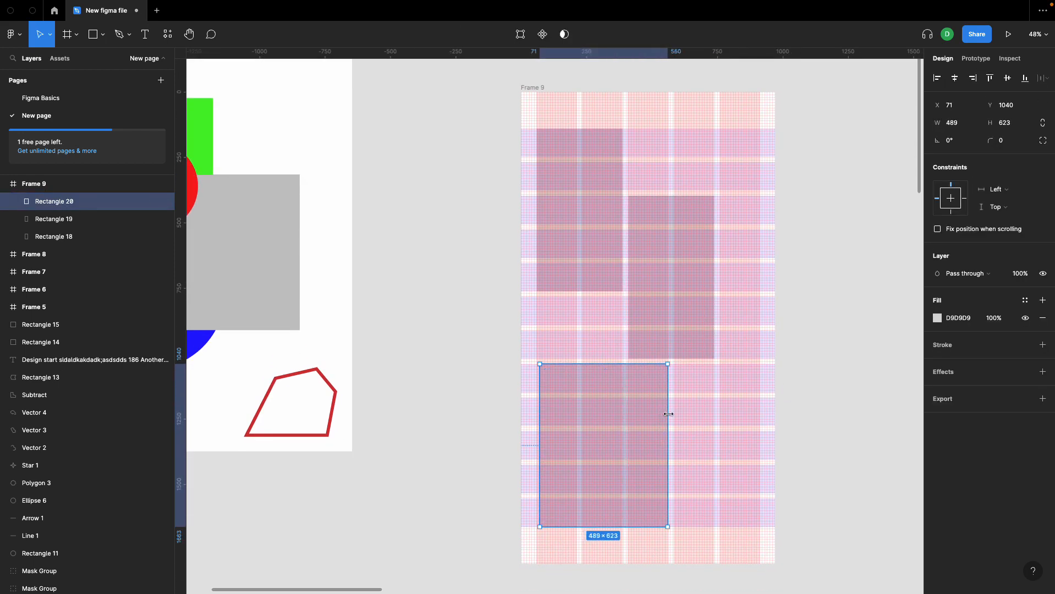
click(800, 398)
Step: Duplicate the lower-left rectangle to its right and resize the copy to 320 × 363 over the last two columns
click(649, 431)
alt+drag(626, 420, 759, 415)
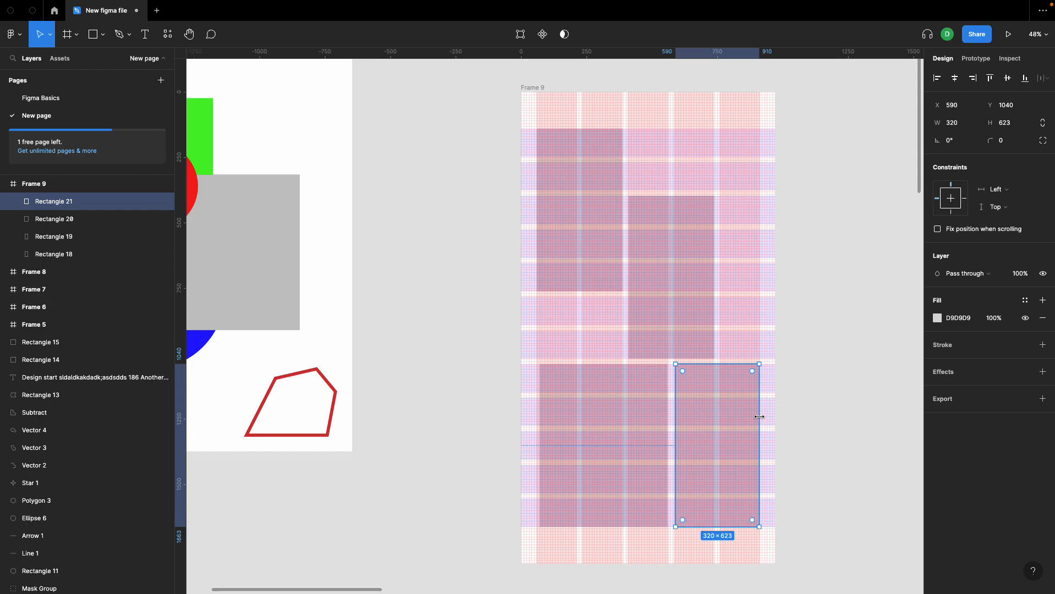
drag(745, 364, 747, 433)
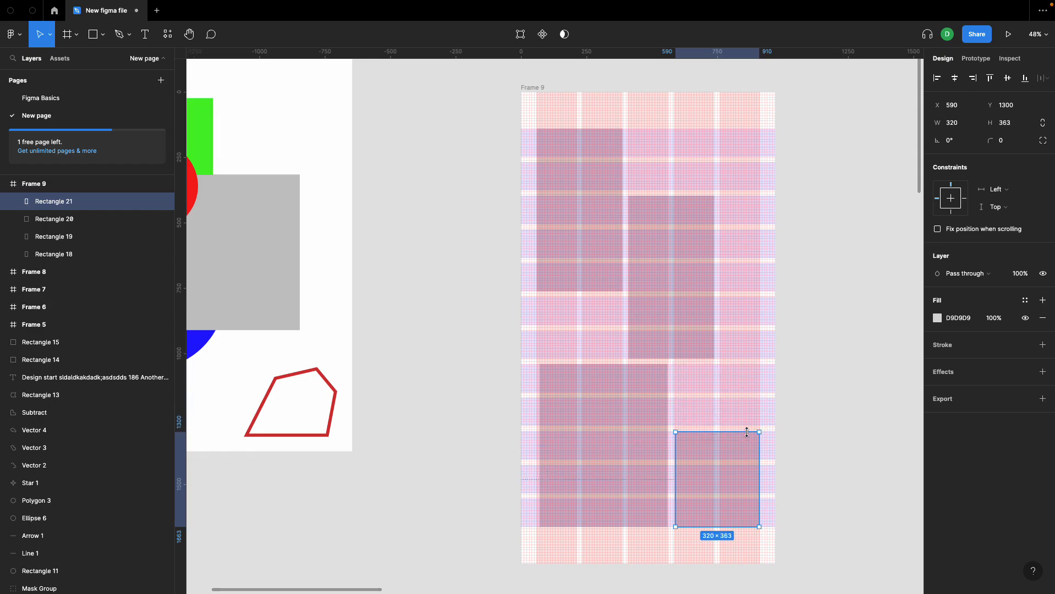
click(823, 397)
Step: Change the color of the frame's column grid to dark blue 25165F
scroll(824, 377, down, 3)
scroll(827, 380, up, 2)
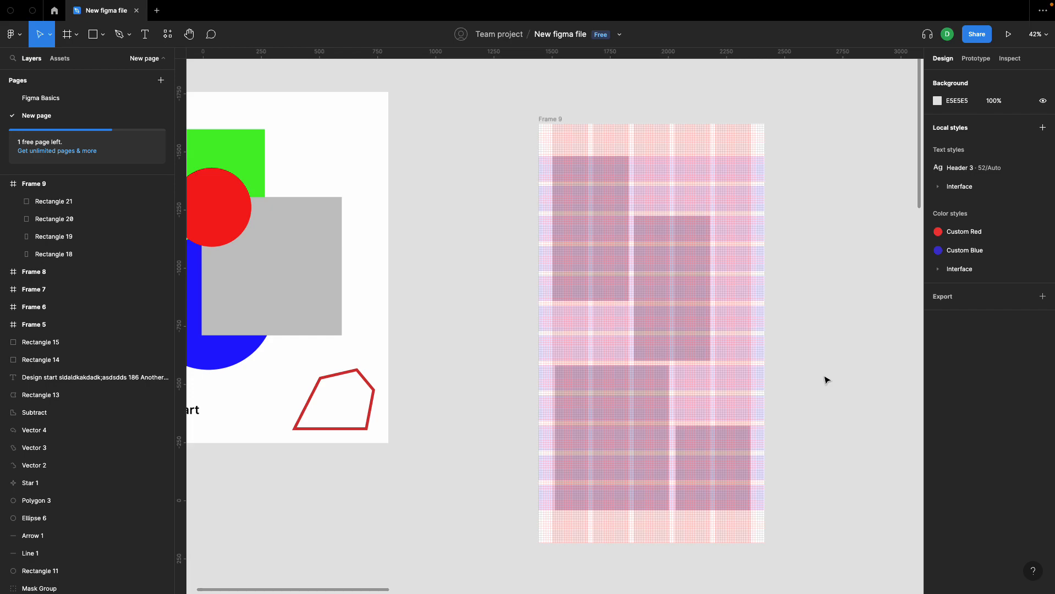
scroll(826, 380, up, 3)
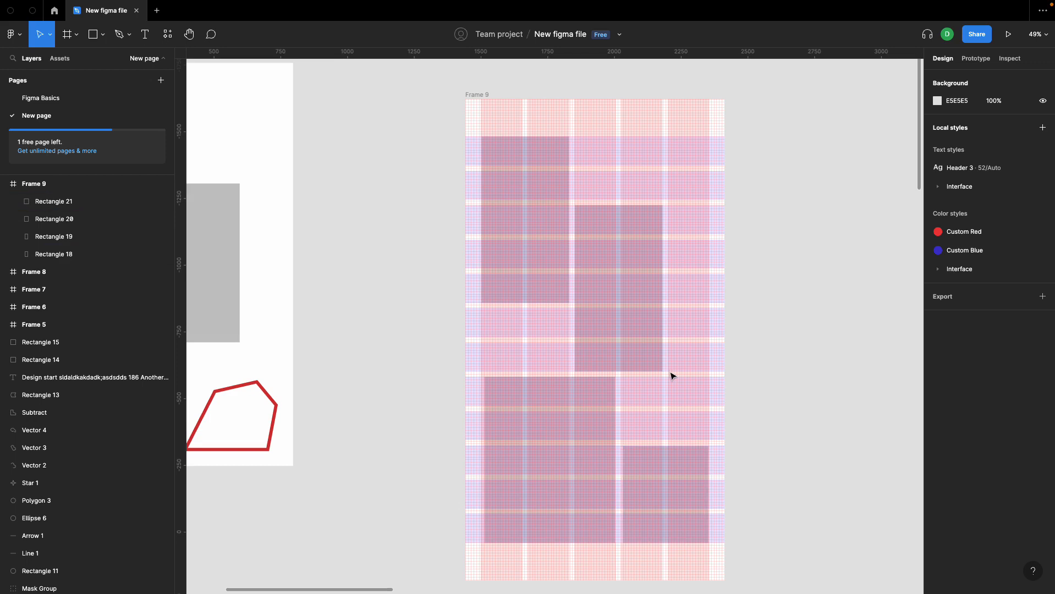
click(487, 95)
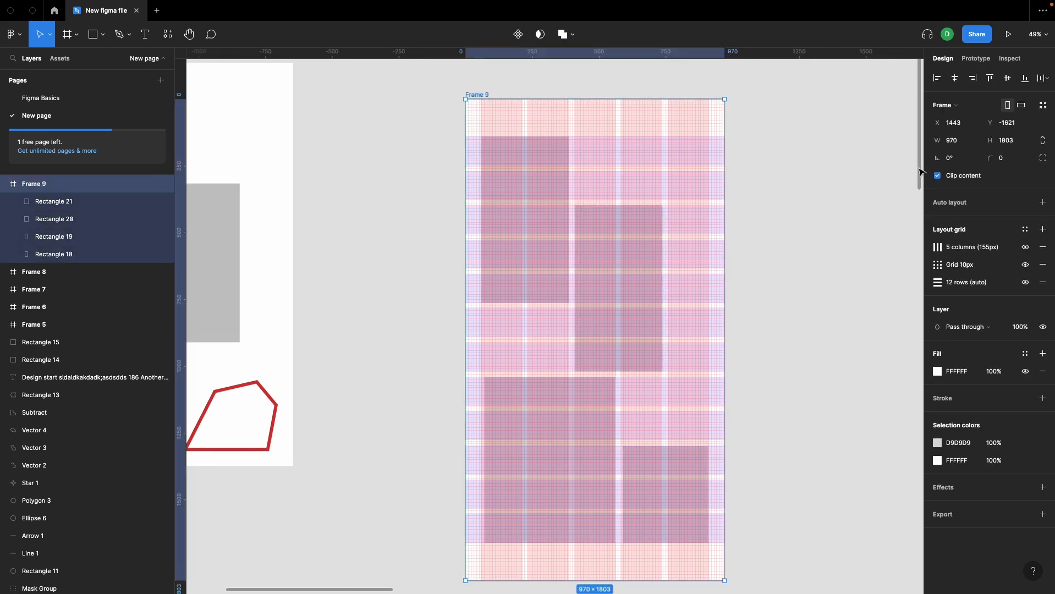
click(939, 248)
click(851, 293)
drag(762, 364, 760, 388)
mouse_move(756, 450)
mouse_down()
mouse_move(771, 449)
mouse_move(755, 453)
mouse_up()
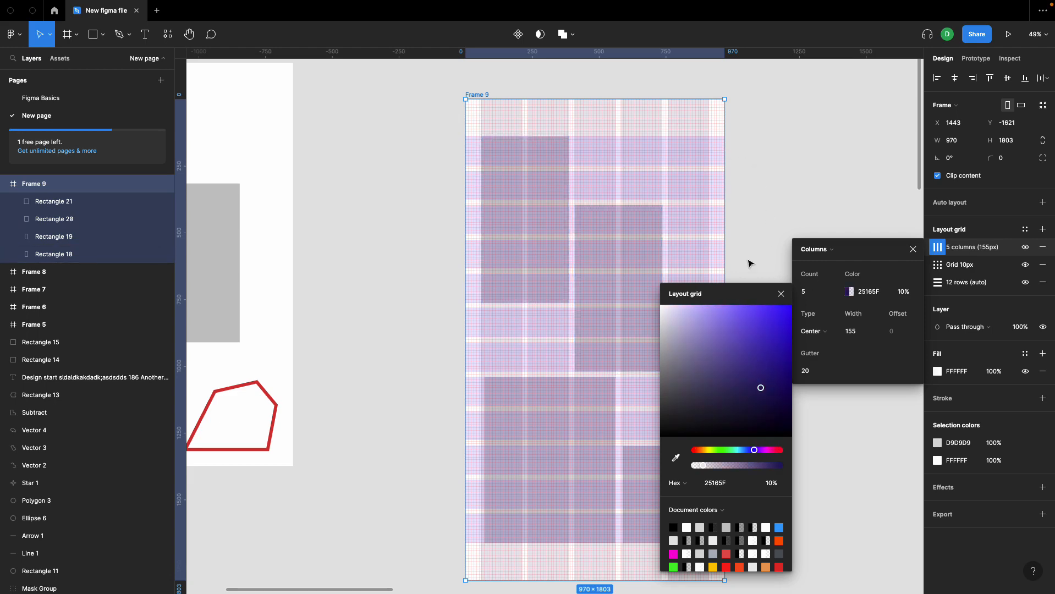
Step: Set the color opacity of the frame's 10px grid to 30%
click(938, 265)
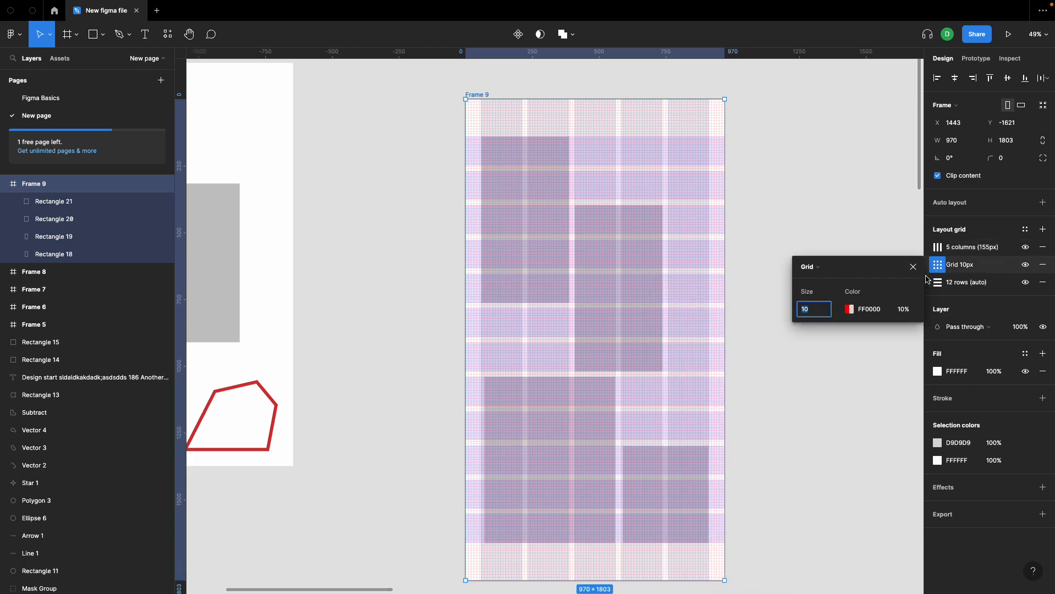
click(891, 309)
text(30)
key(Return)
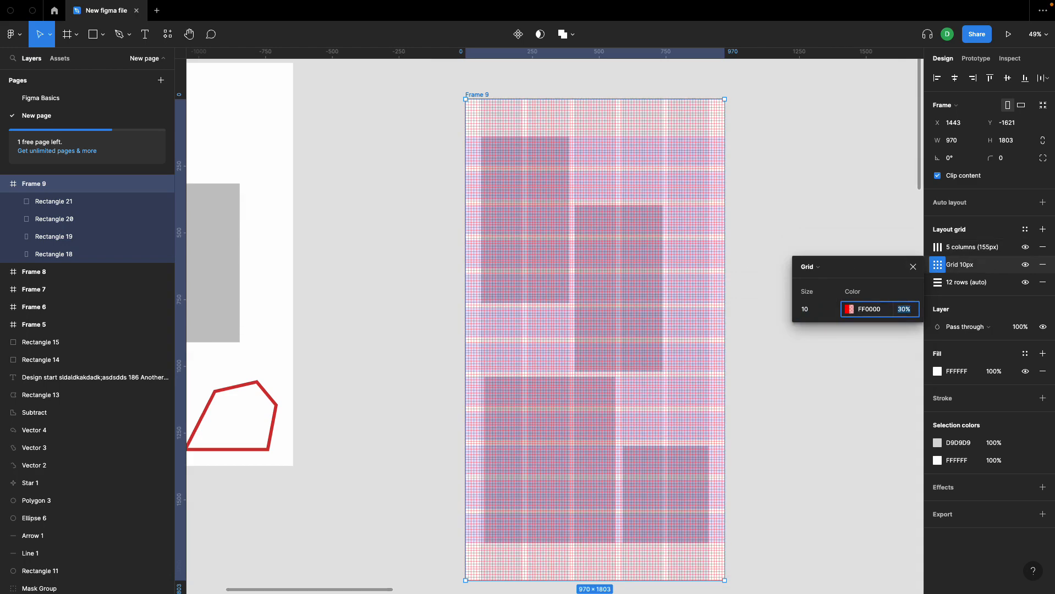
click(784, 196)
scroll(657, 363, right, 2)
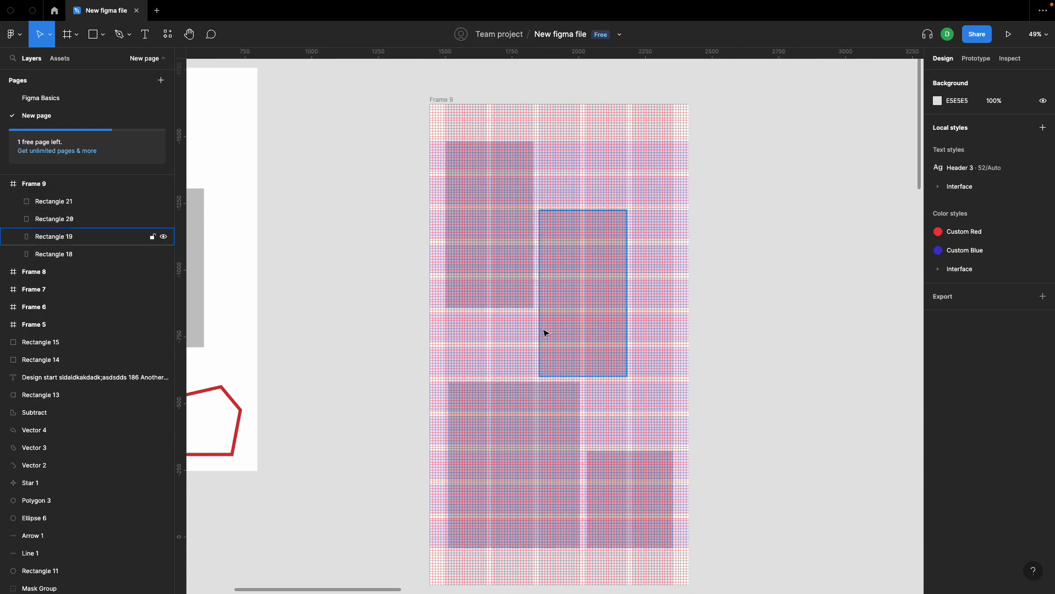
scroll(545, 333, down, 3)
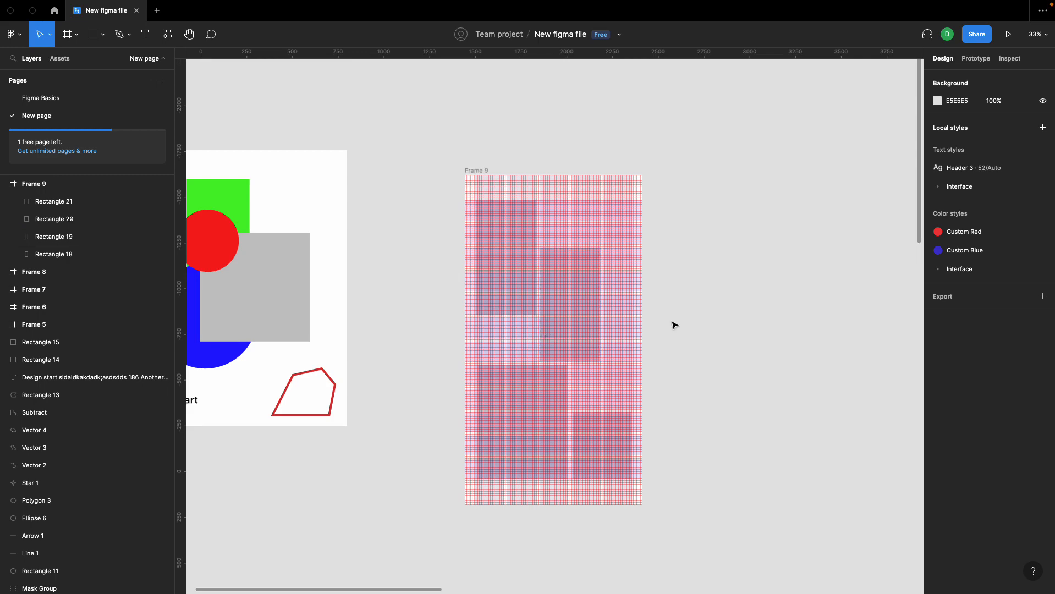